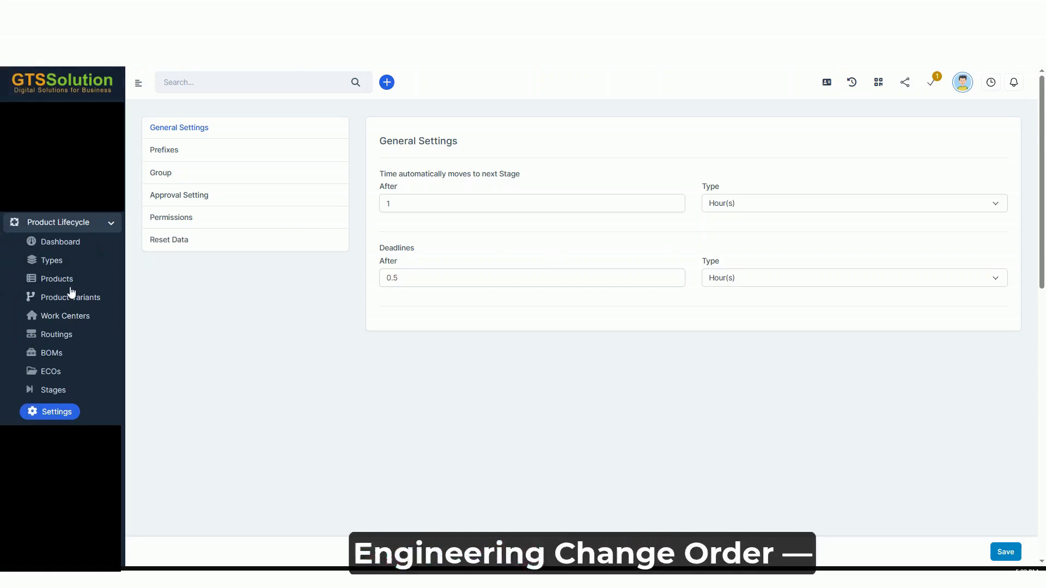
Open the Product Lifecycle General Settings and set the Deadlines duration to 0.5
click(54, 377)
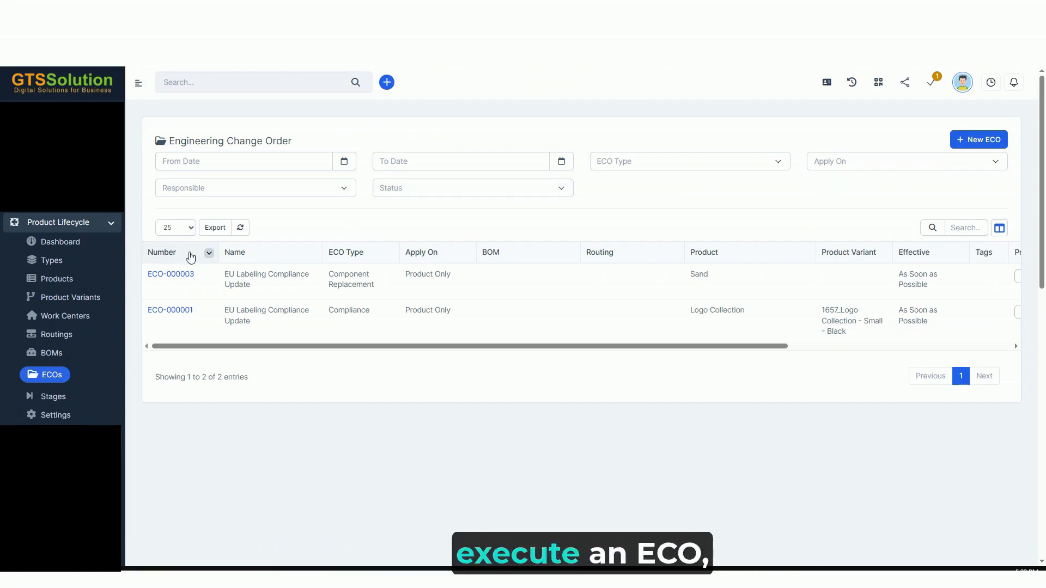
click(57, 415)
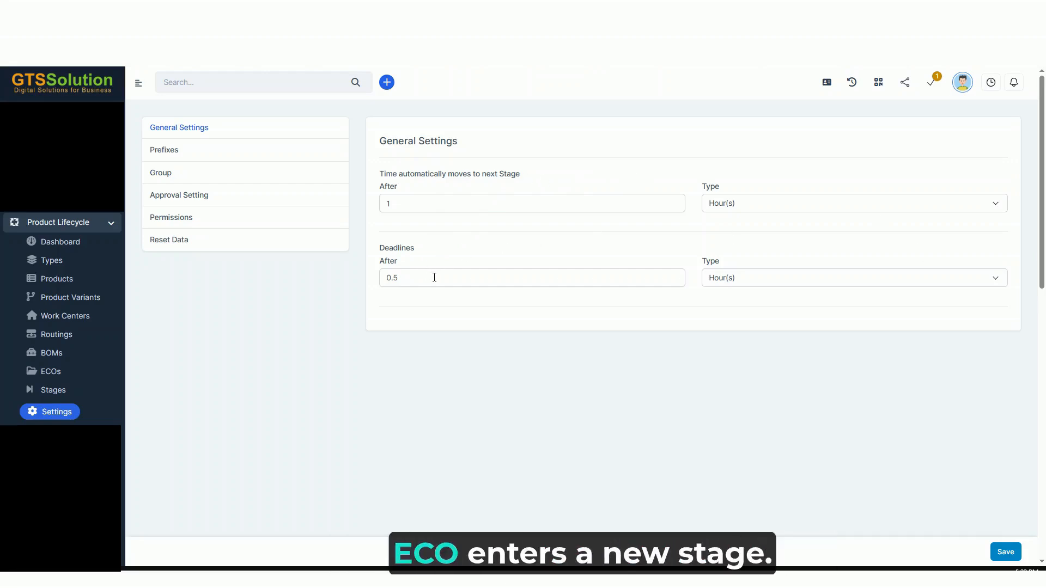
double_click(465, 278)
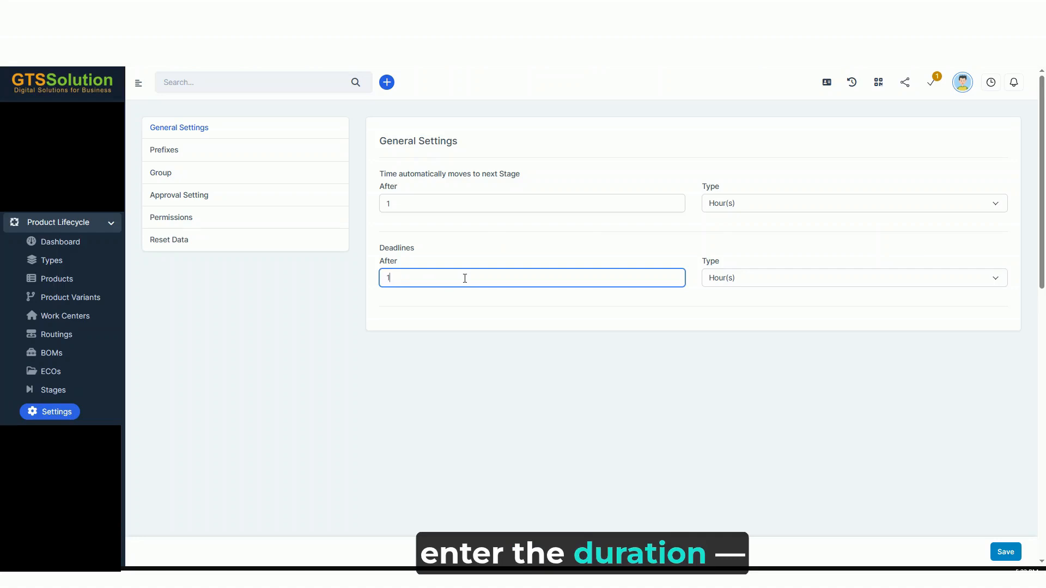
double_click(537, 279)
text(0.5)
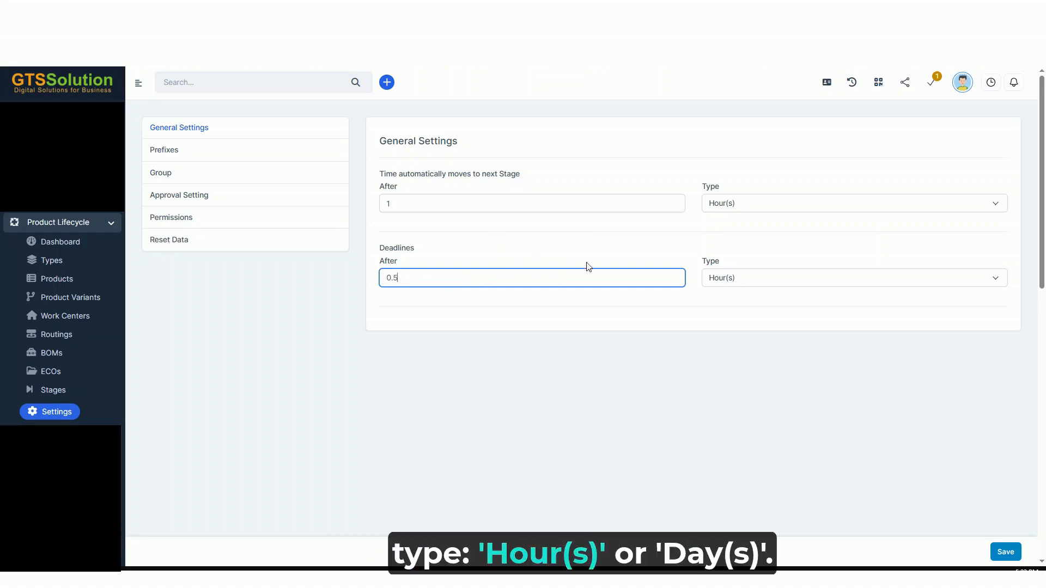
click(594, 264)
Try Day(s) as the Deadlines time unit, and set it back to Hour(s)
click(765, 281)
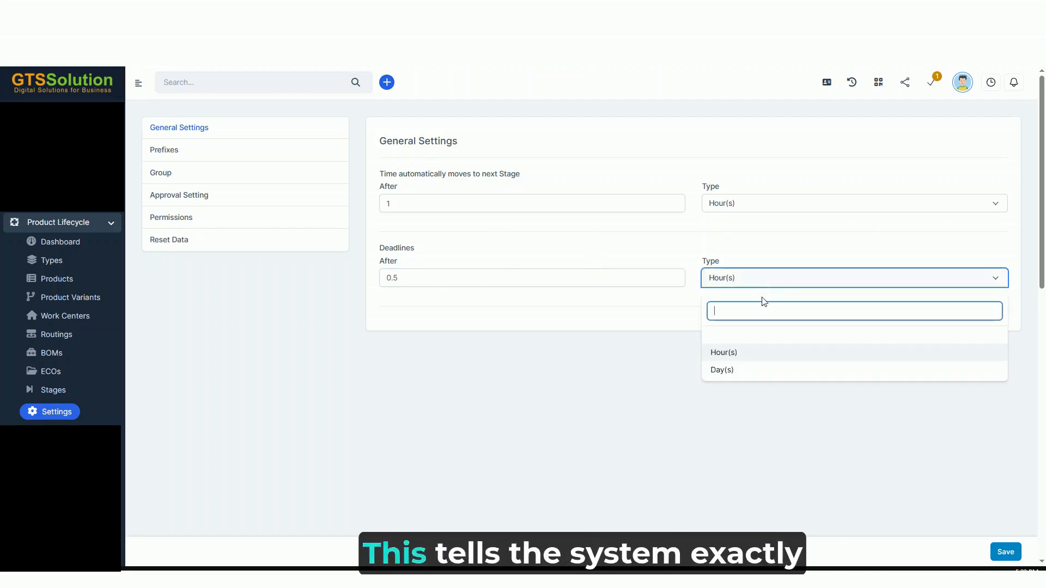
click(746, 373)
click(794, 275)
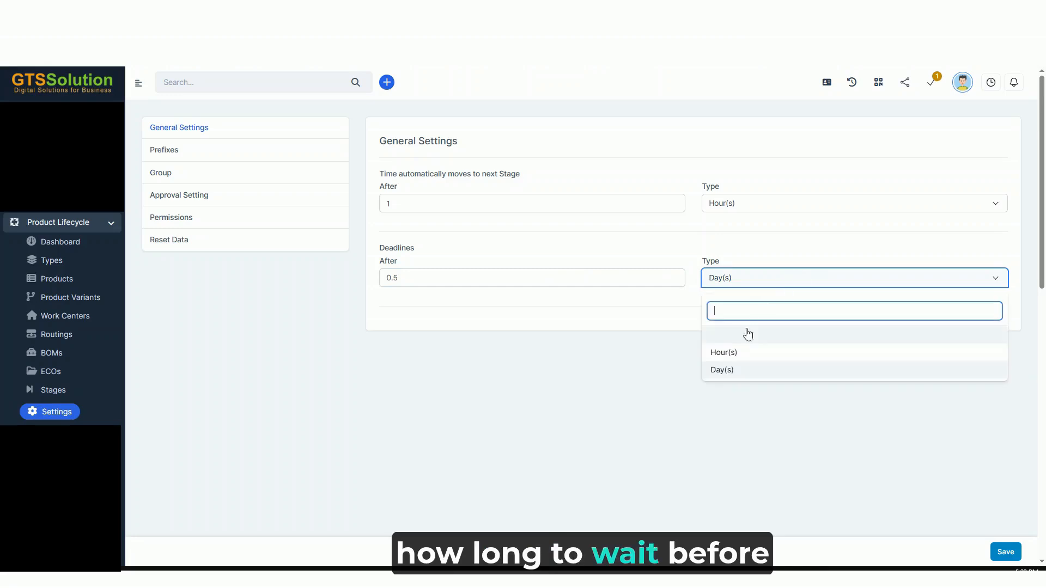
click(736, 354)
click(788, 312)
Examine the duration and available time units for automatically moving to the next stage
click(413, 203)
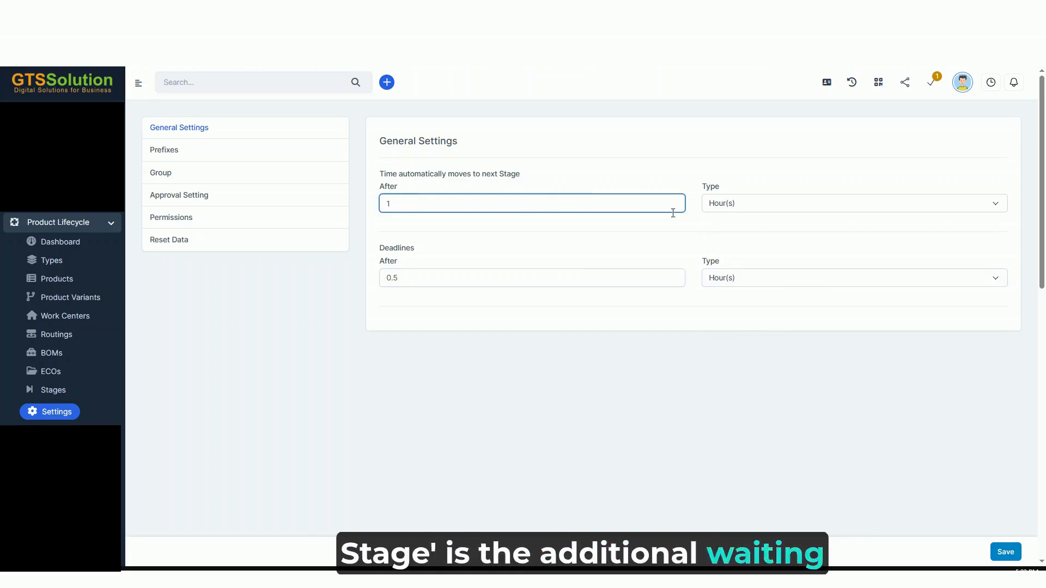
click(732, 205)
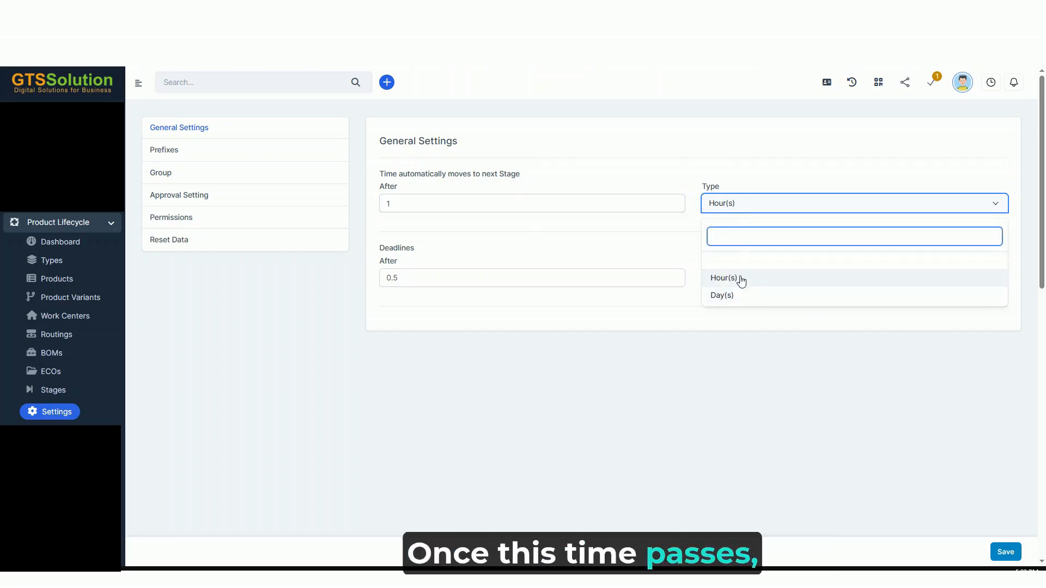
click(693, 249)
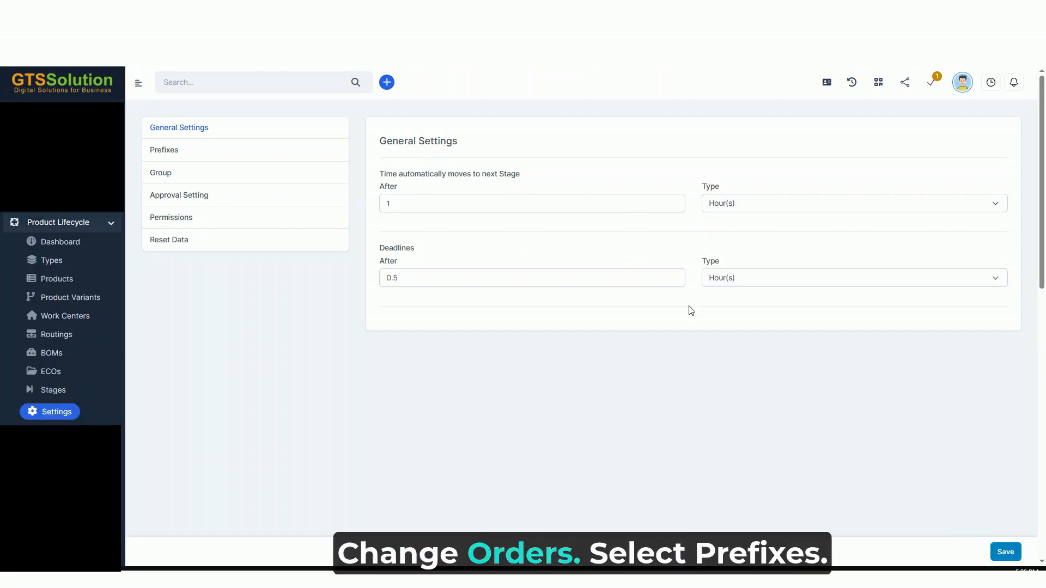
Review the Engineering Change Order prefix, number and number format in the Prefixes settings, and save them
click(271, 162)
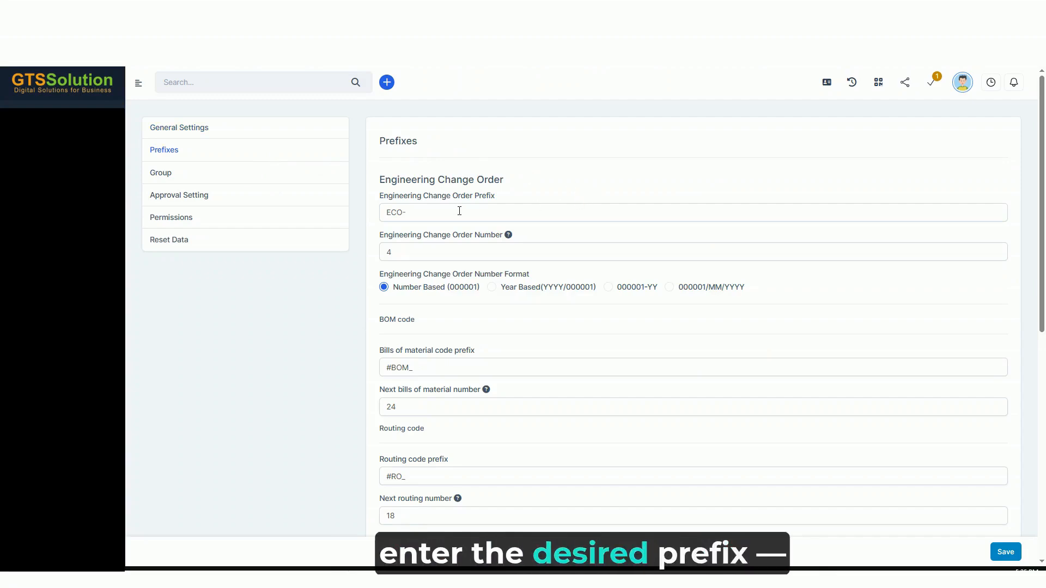
click(548, 212)
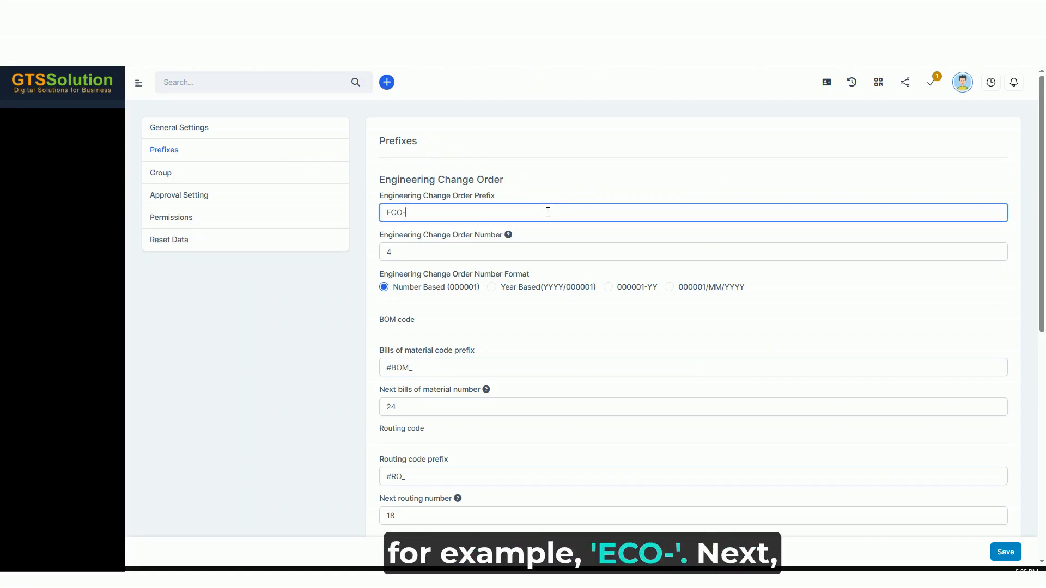
click(514, 256)
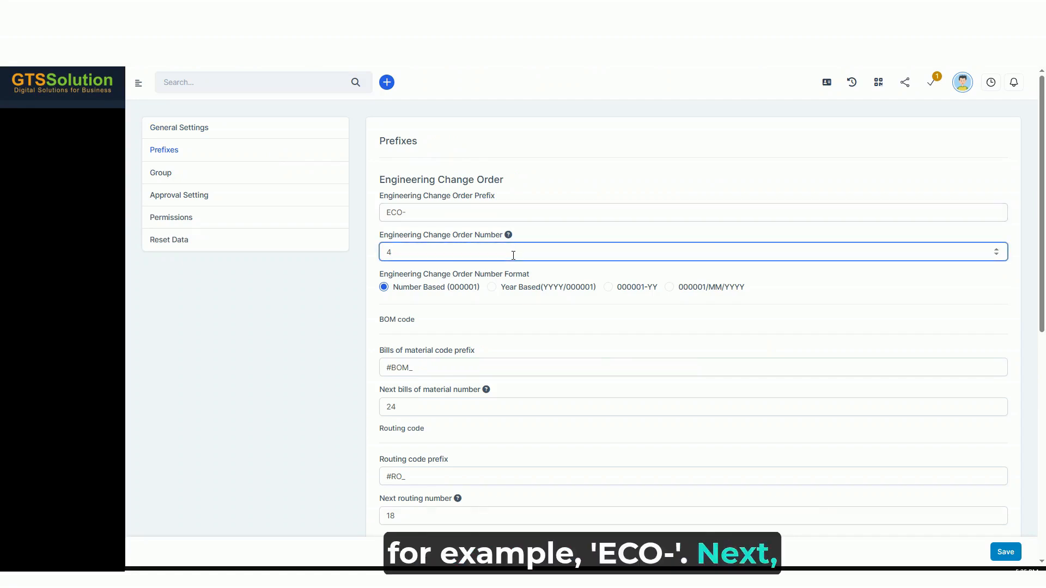
double_click(513, 256)
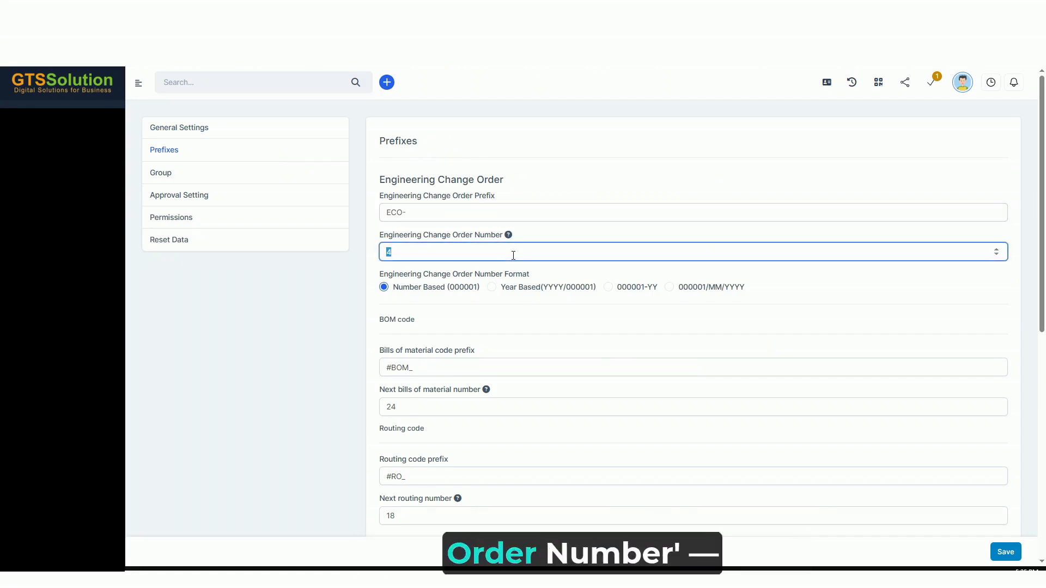
click(563, 237)
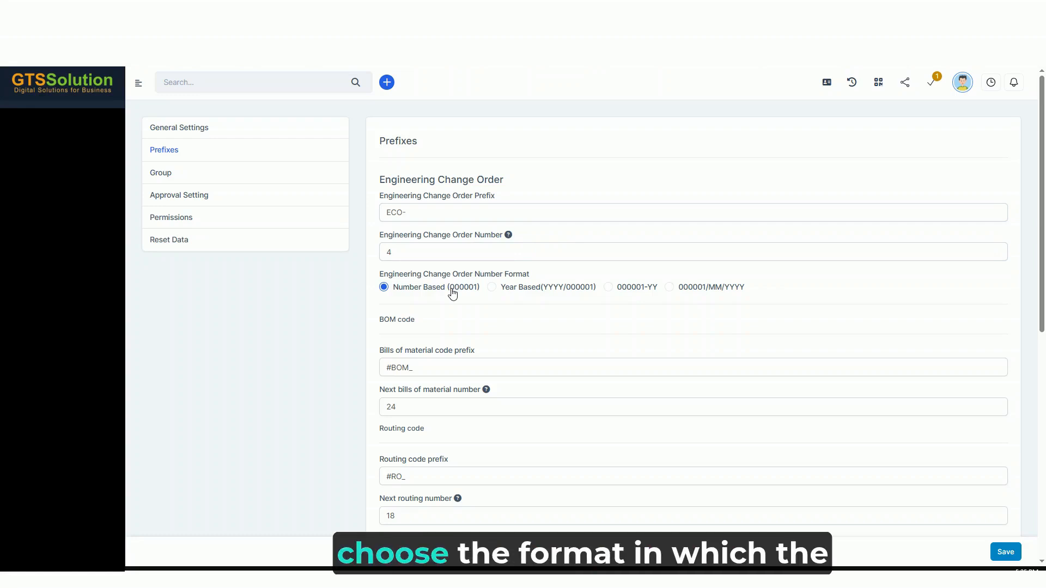
click(565, 290)
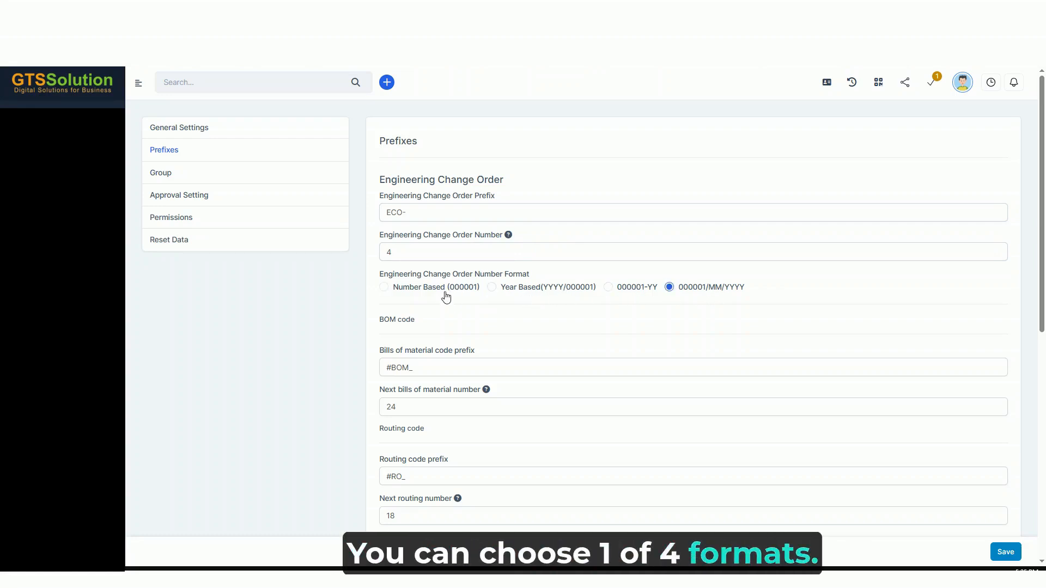
click(1003, 553)
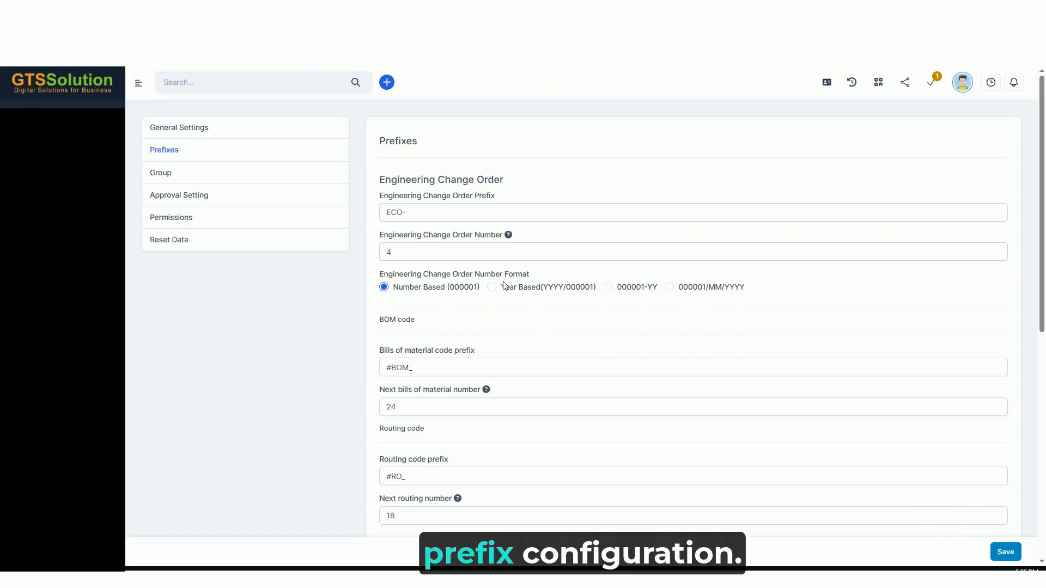
Examine the related record, staff, actions and single-approver option of the ECO approval setting, and close it without saving
click(215, 195)
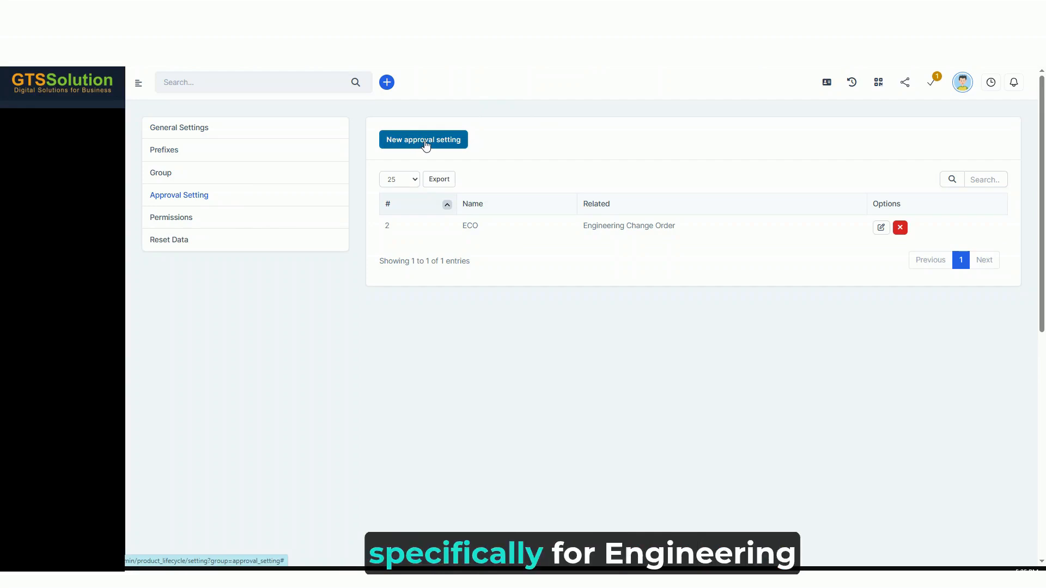
click(881, 228)
click(445, 195)
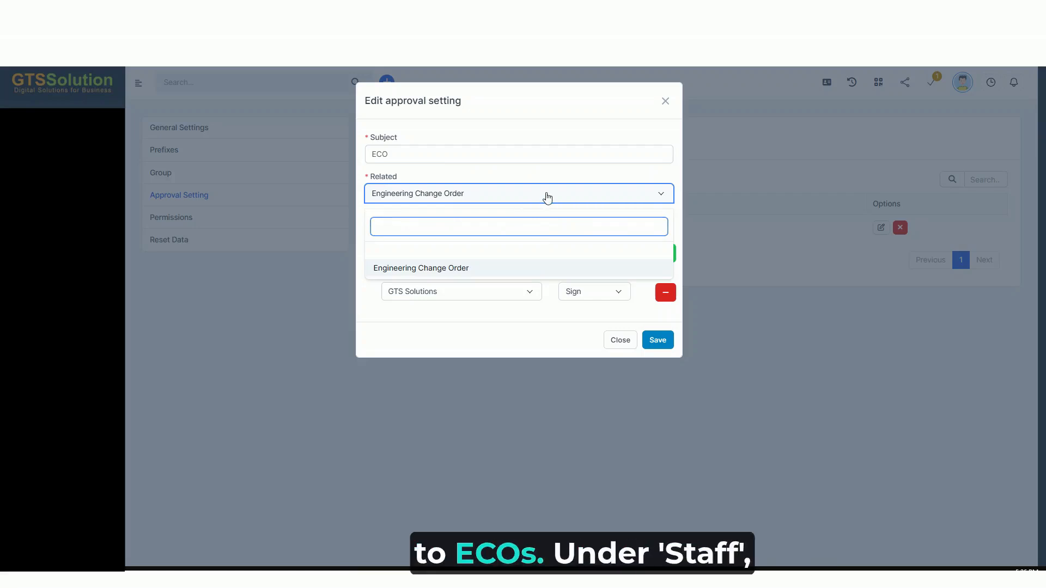
click(547, 198)
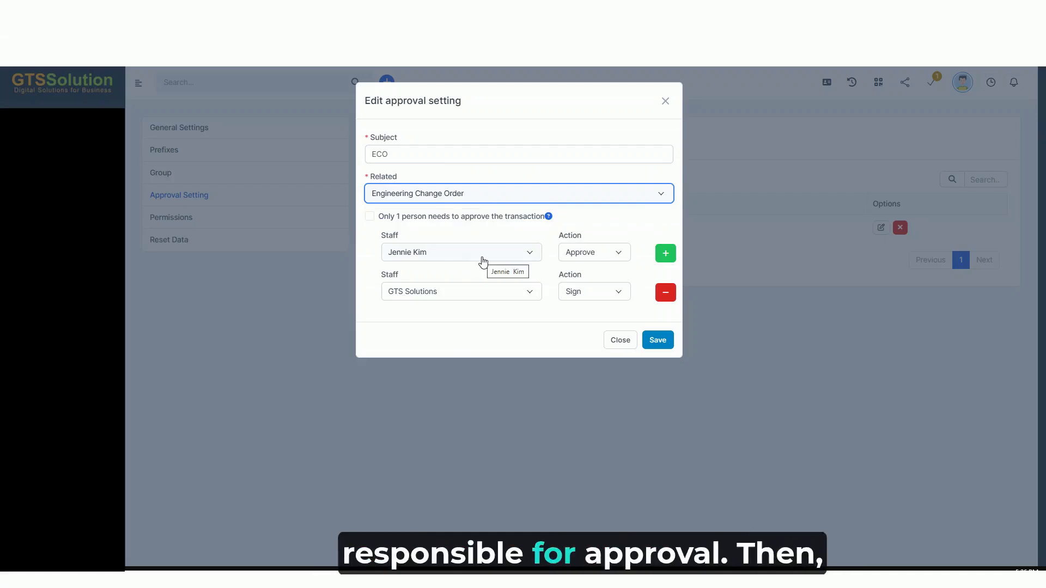
click(483, 263)
click(484, 265)
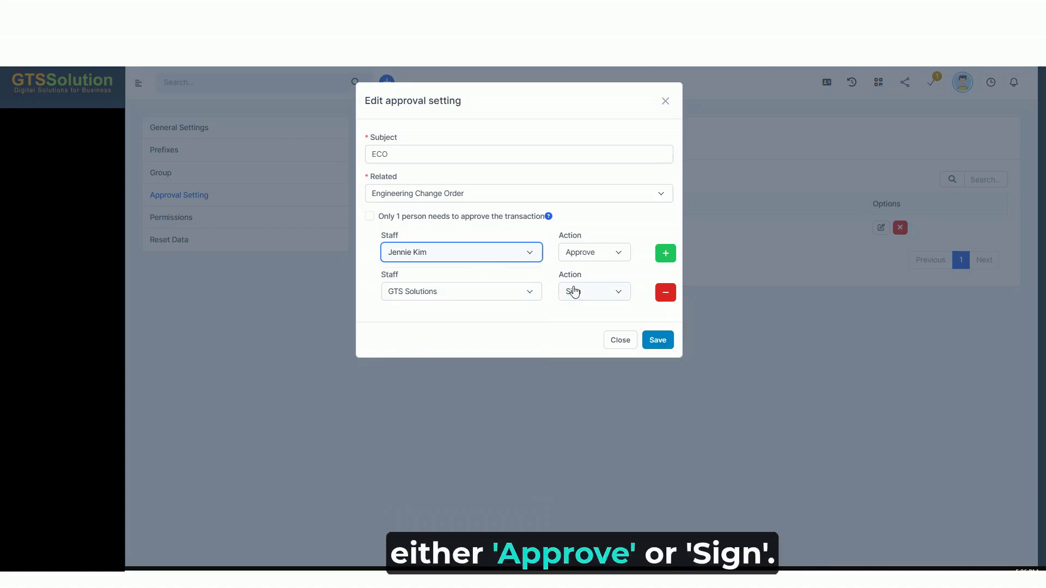
click(594, 256)
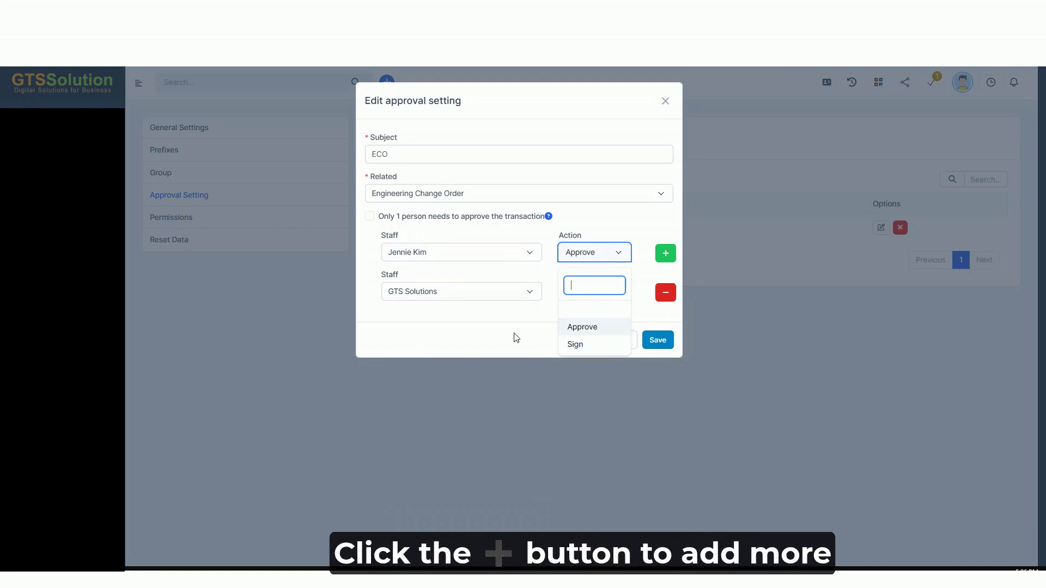
click(482, 333)
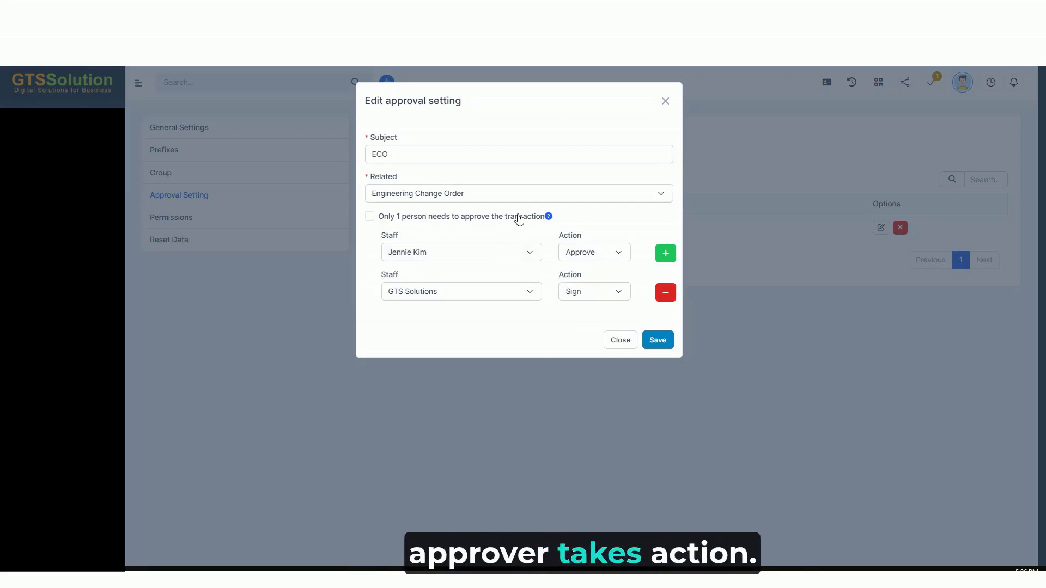
click(502, 219)
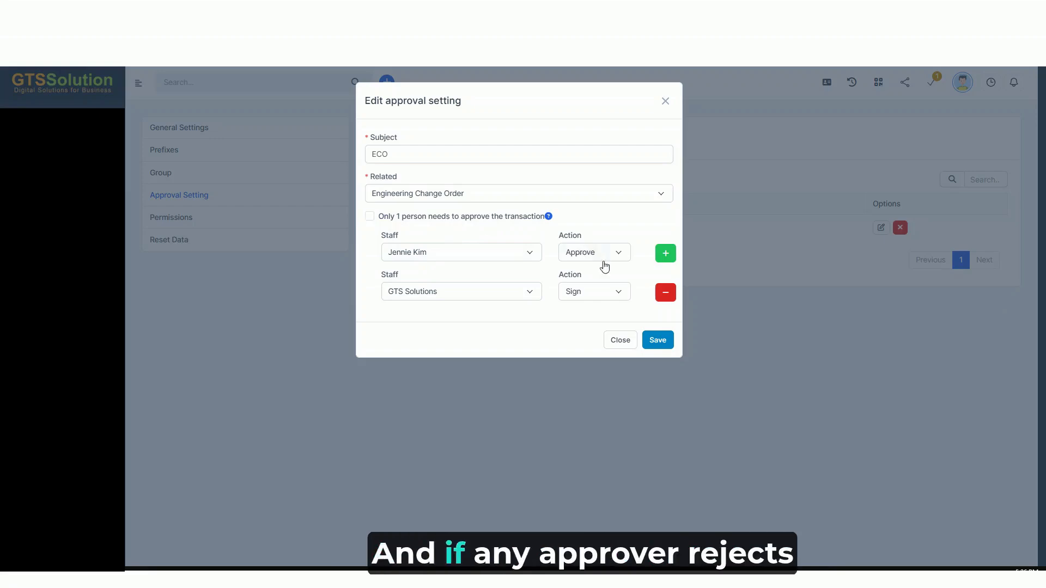
click(621, 344)
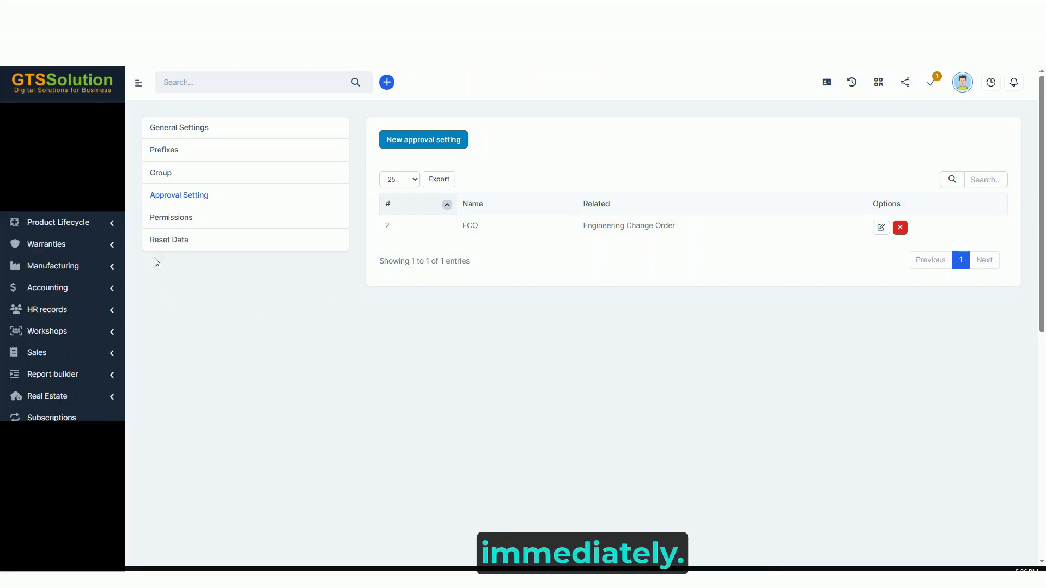
Start a new ECO from the ECOs list and name it ECO-BOM-WCH-001
click(106, 222)
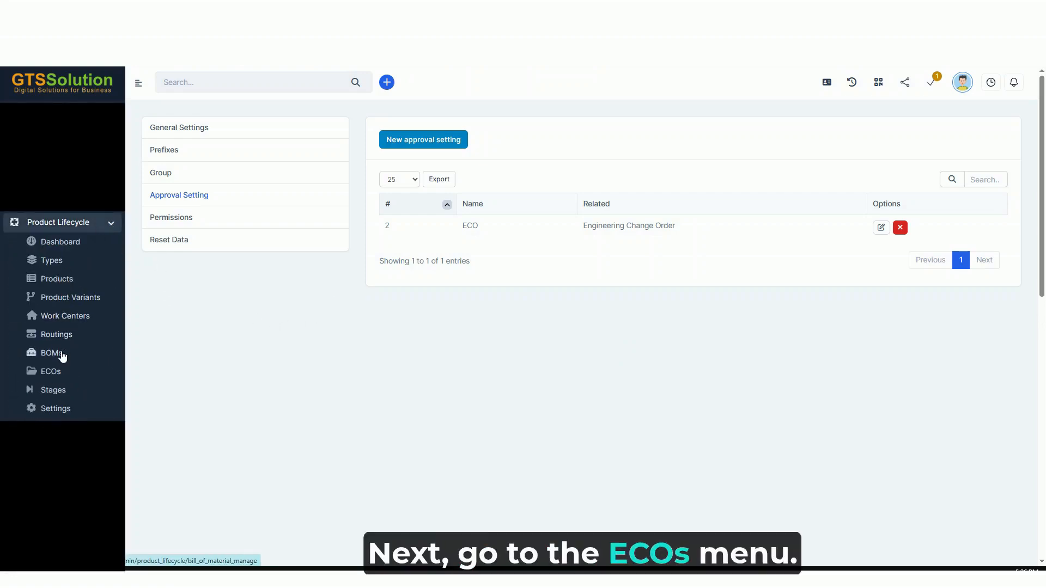
click(59, 372)
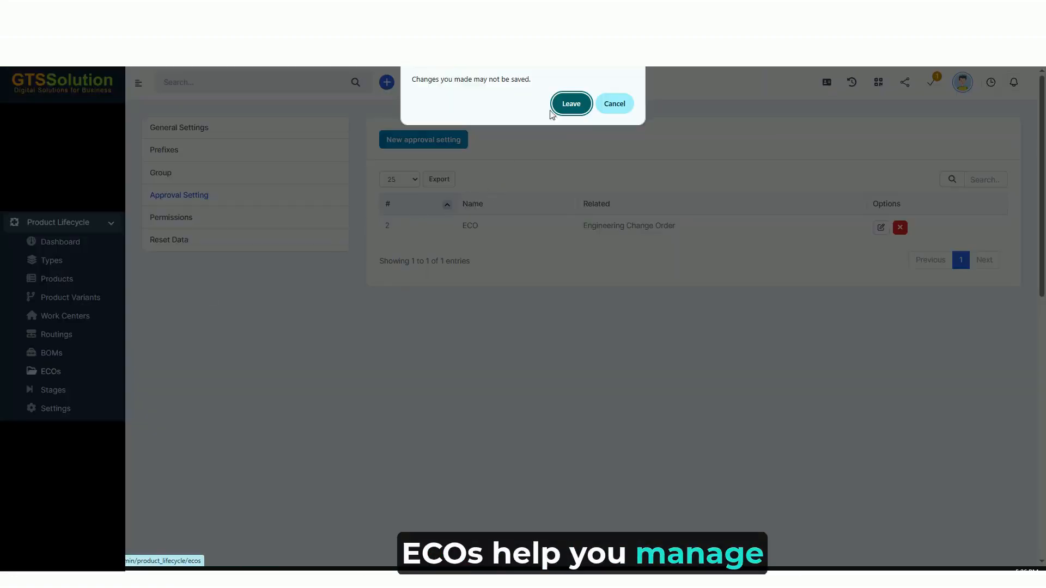
click(572, 103)
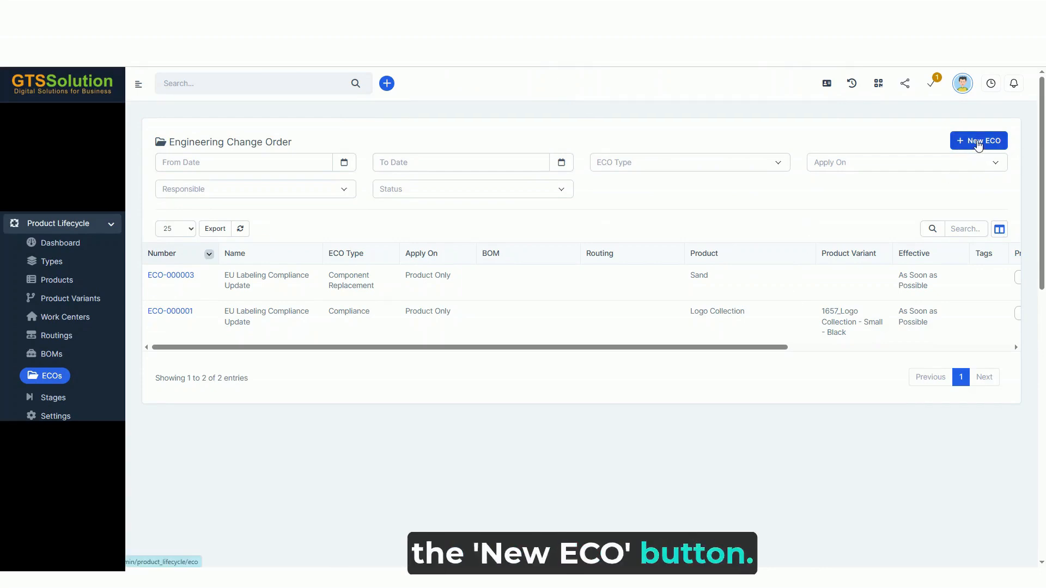
click(979, 142)
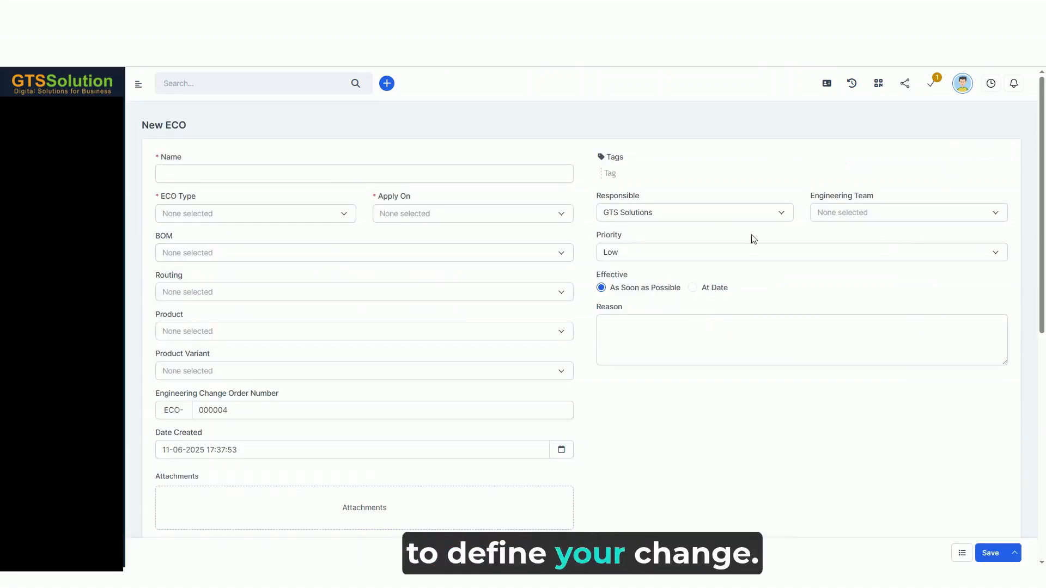
click(335, 169)
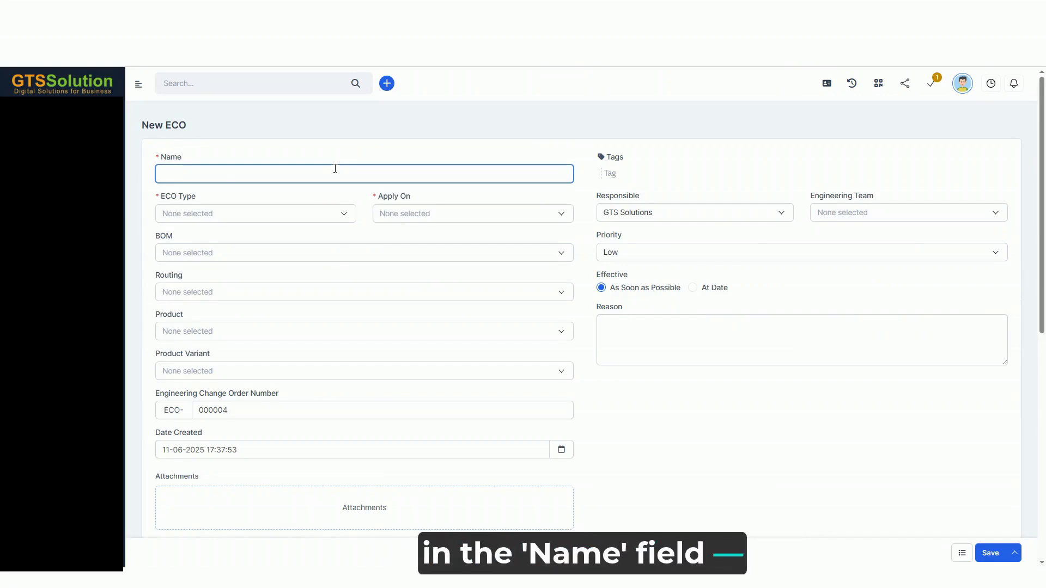
text(ECO-BOM-WCH-001)
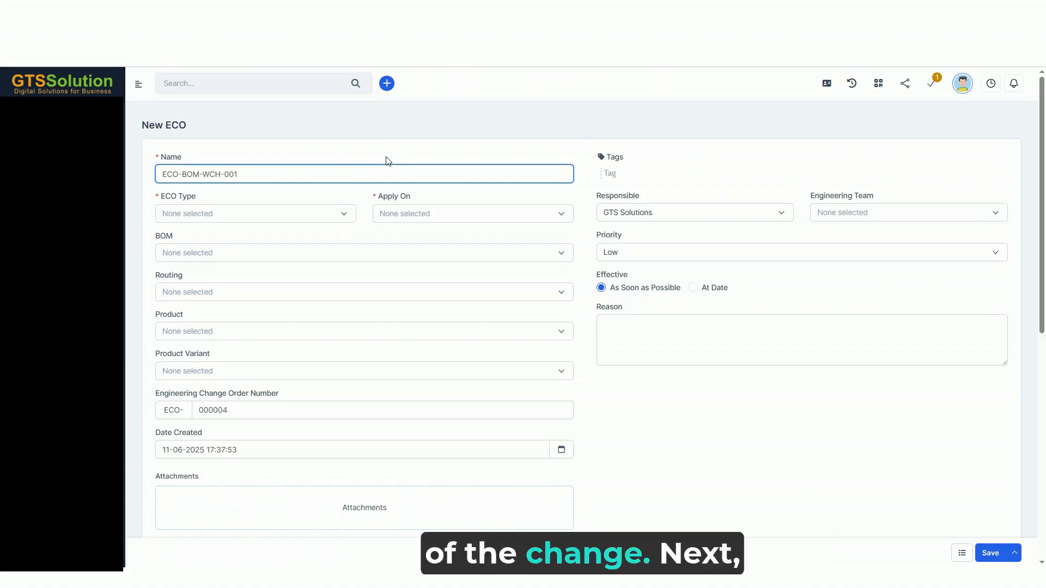
click(596, 137)
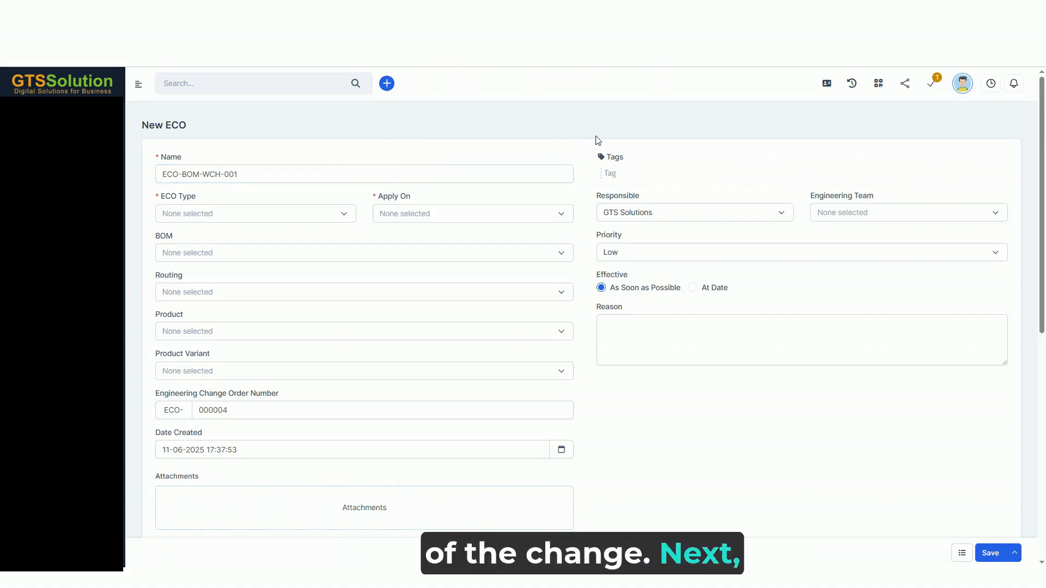
Set the new ECO's type to BoM Engineering Change and apply it on Product Only
click(300, 218)
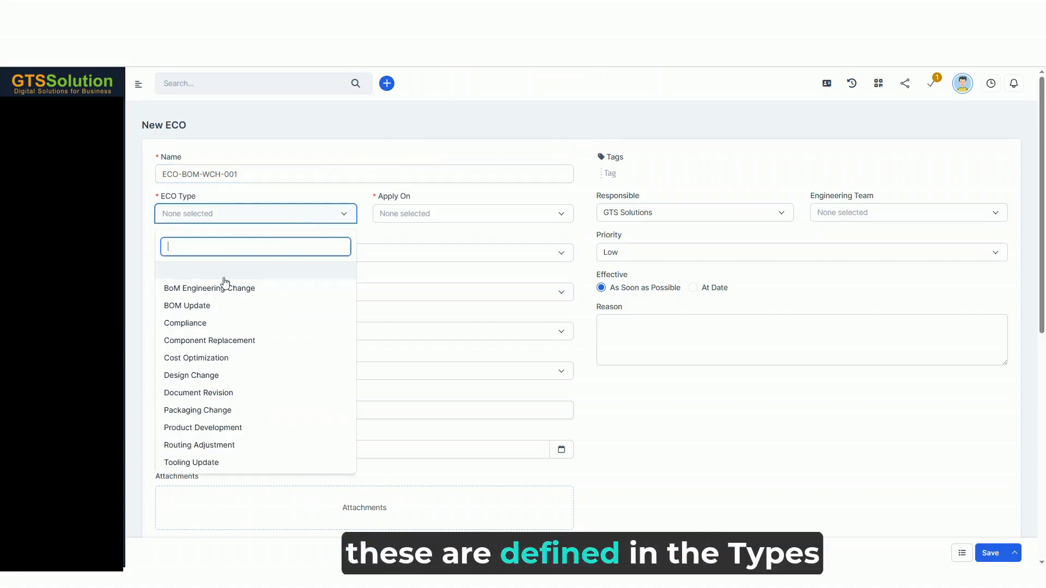
click(226, 299)
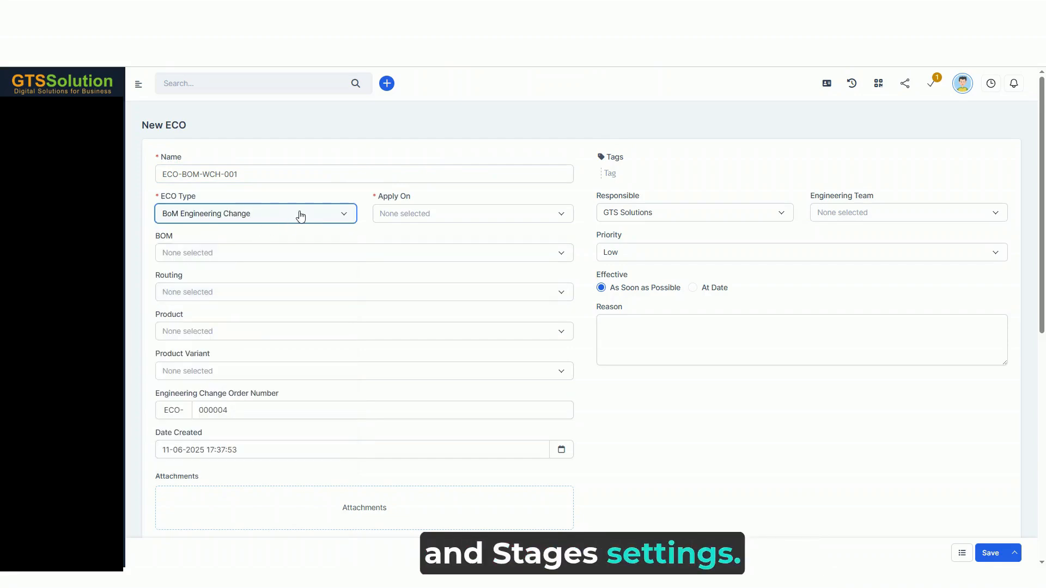
click(453, 220)
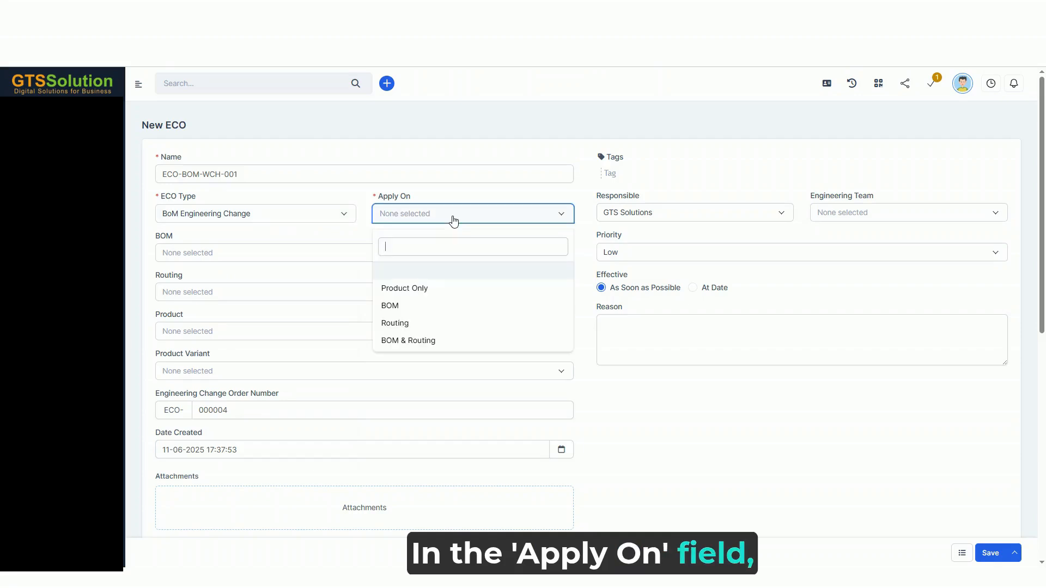
click(414, 291)
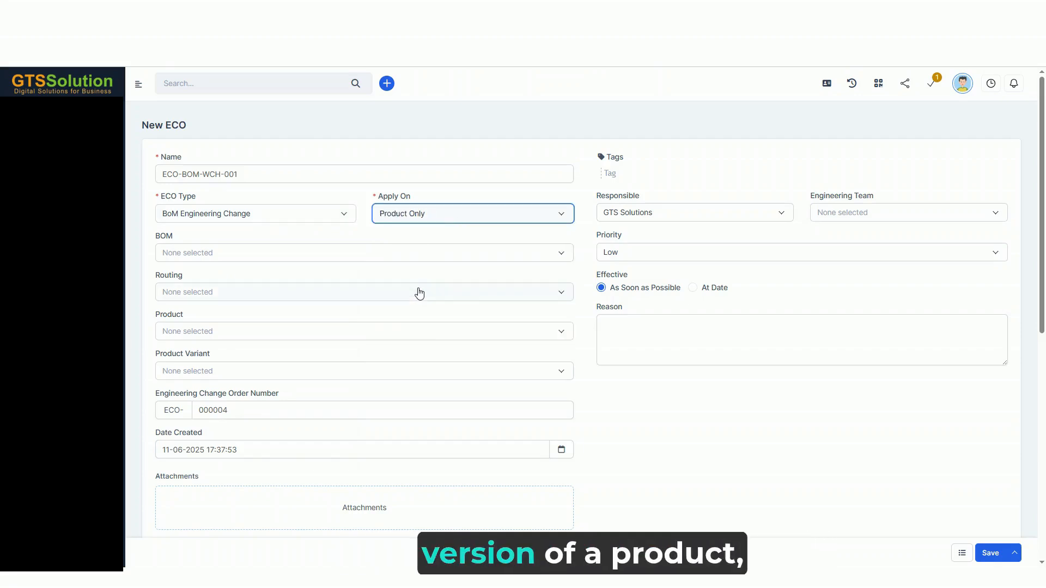
Search the products for "woo" and select WC-CHAIR-01 Wooden Chair as the ECO's product
click(221, 258)
text(woo)
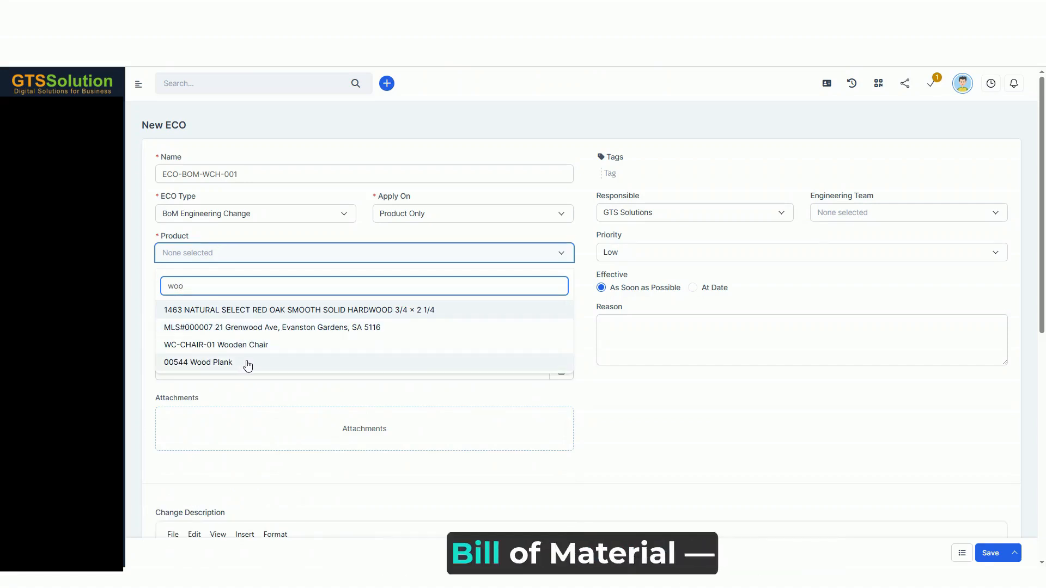
click(272, 346)
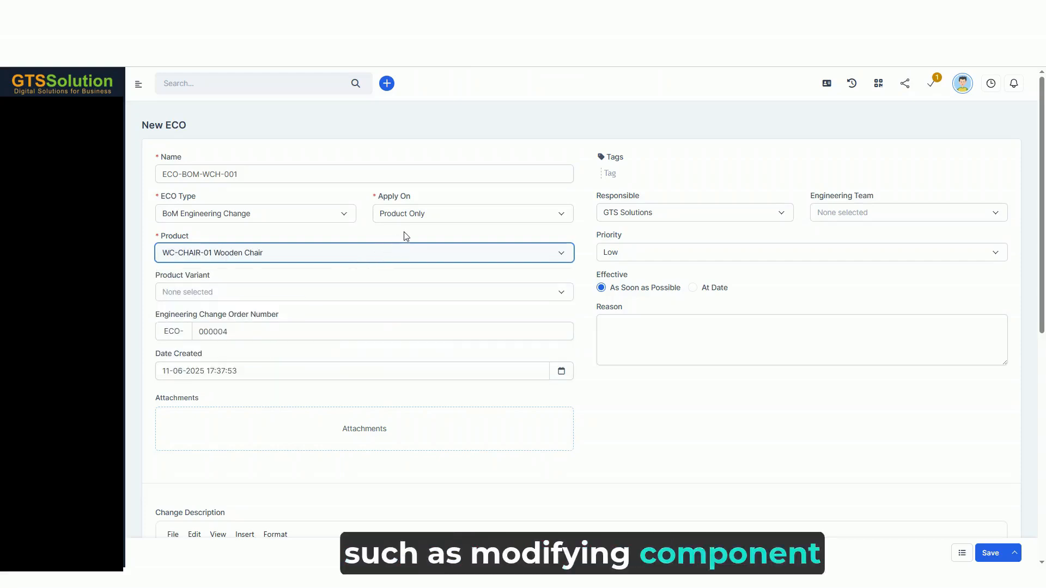
Switch the ECO's scope to BOM and select #BOM_00023 Wooden Chair as the bill of materials
click(420, 216)
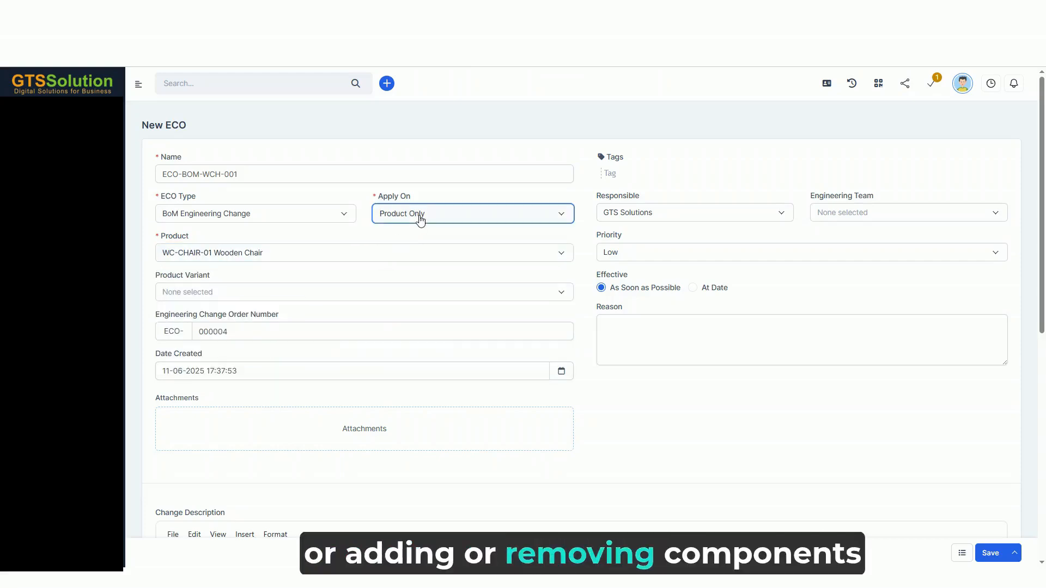
click(408, 314)
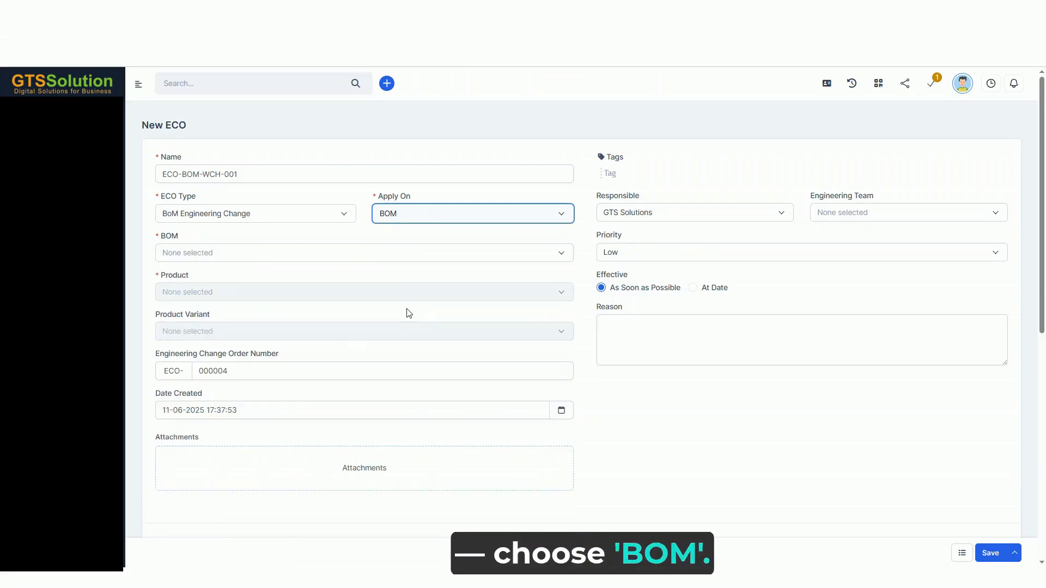
click(239, 255)
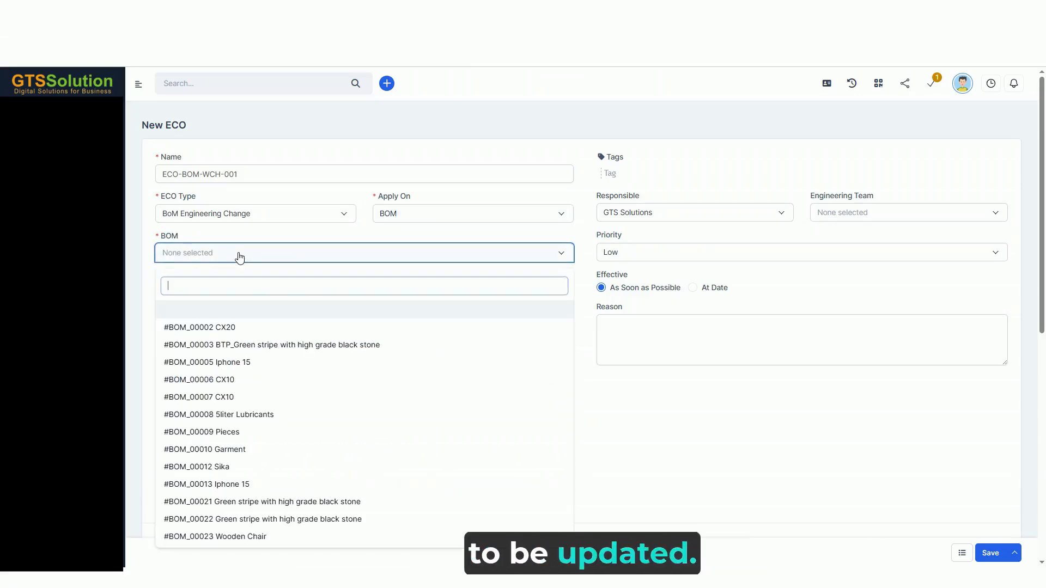
click(221, 537)
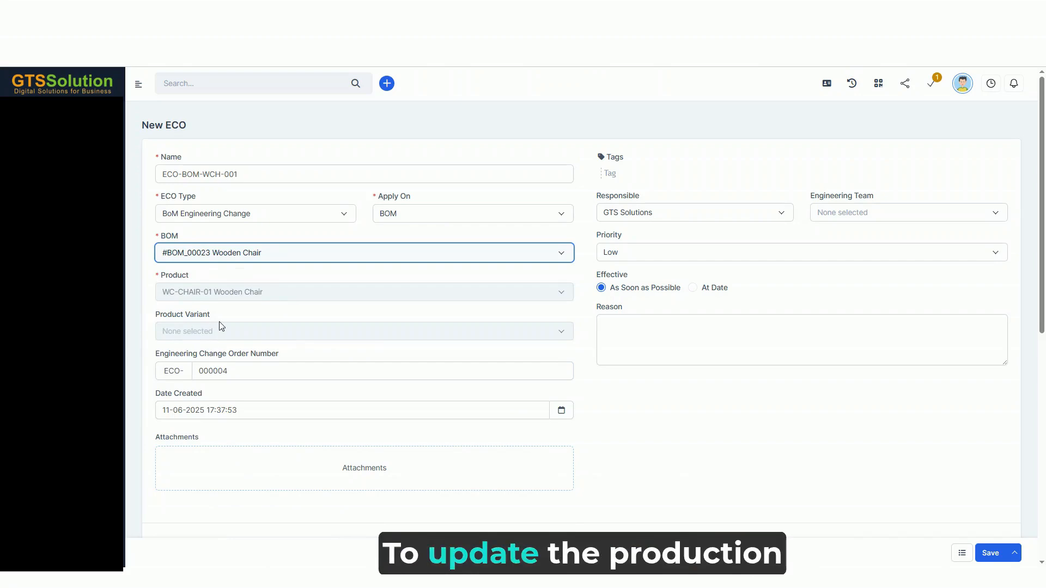
Change the ECO to apply on Routing and select #RO_00017 Chair Assembly Routing
click(439, 214)
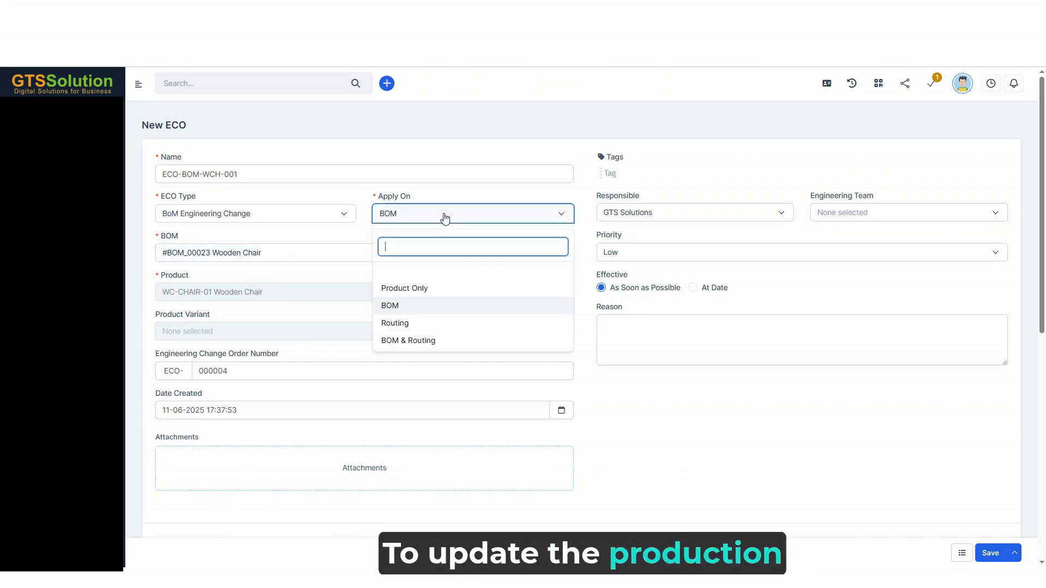
click(403, 324)
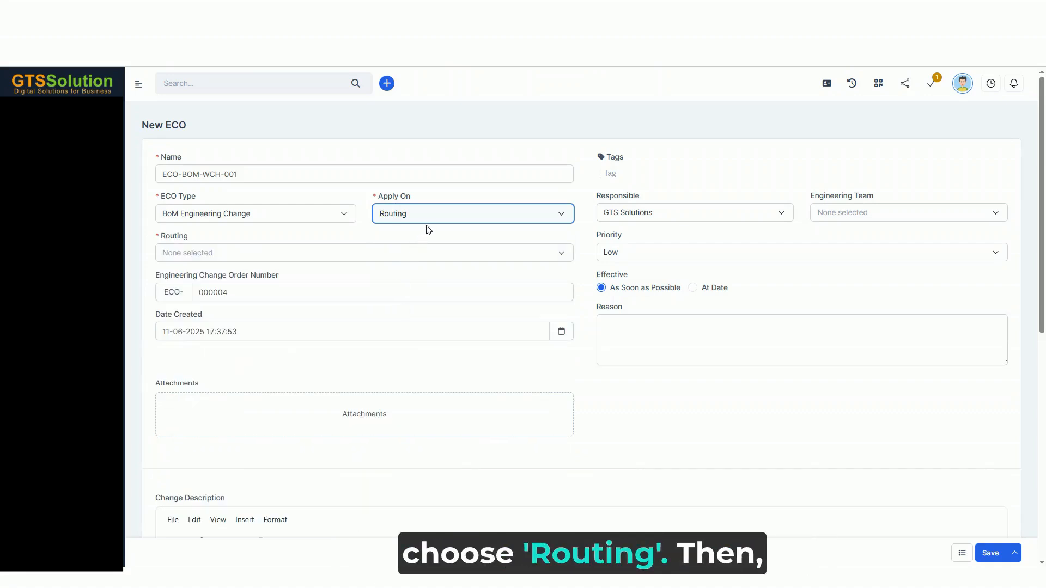
click(207, 262)
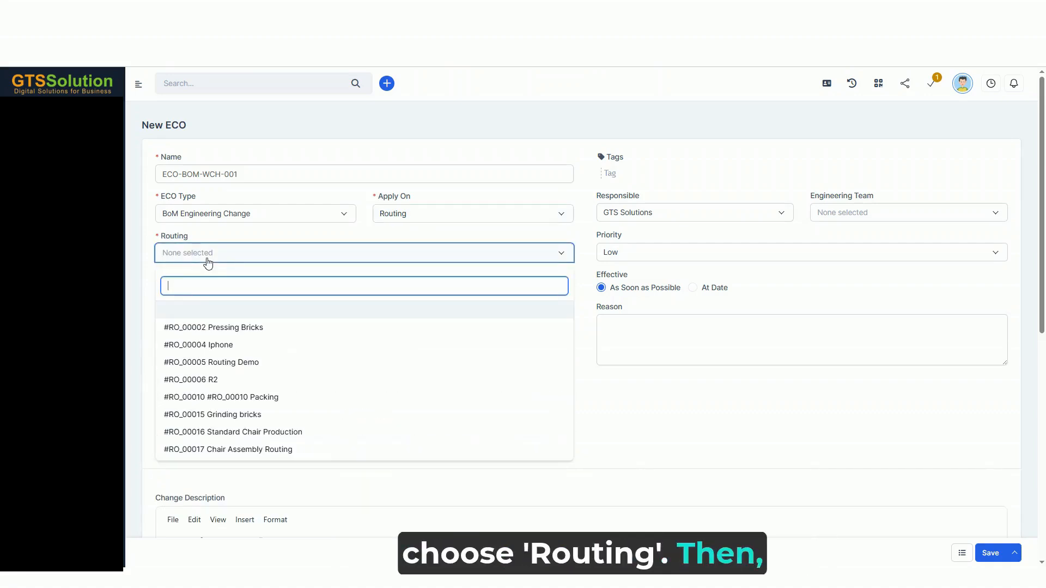
click(221, 451)
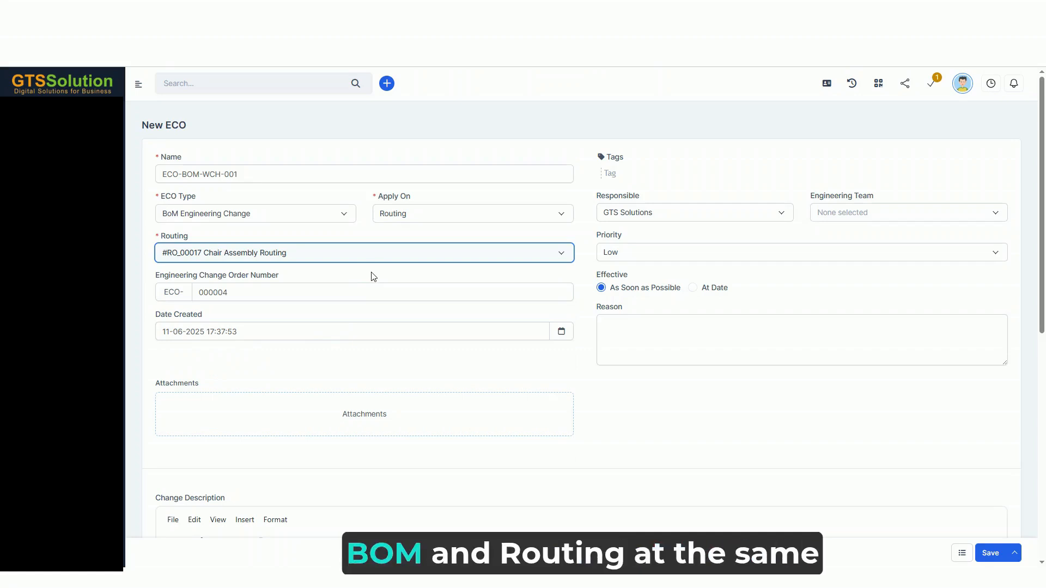
Change the ECO to apply on BOM & Routing and choose #BOM_00023 Wooden Chair as its BOM
click(416, 219)
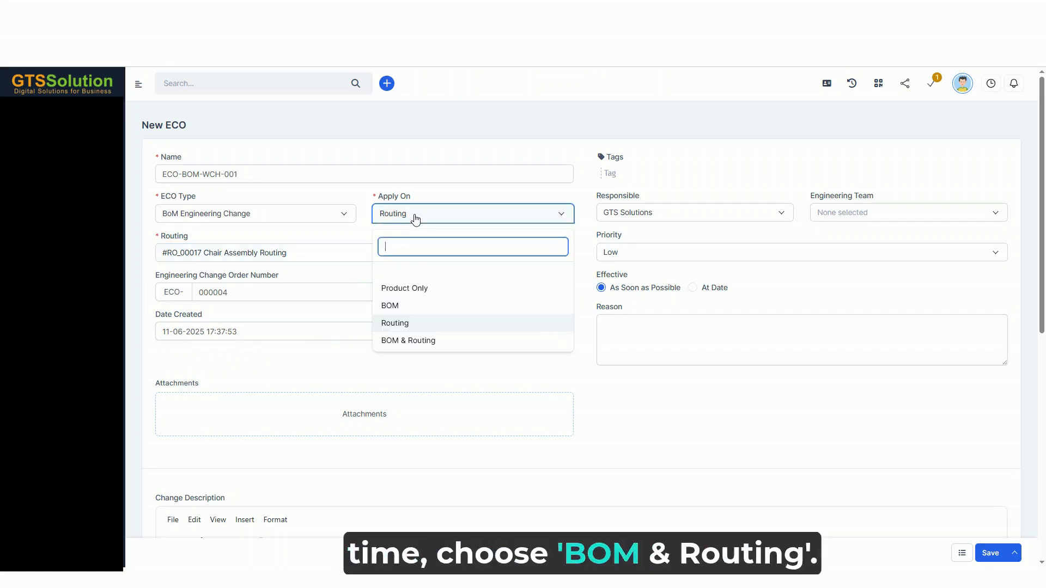
click(417, 342)
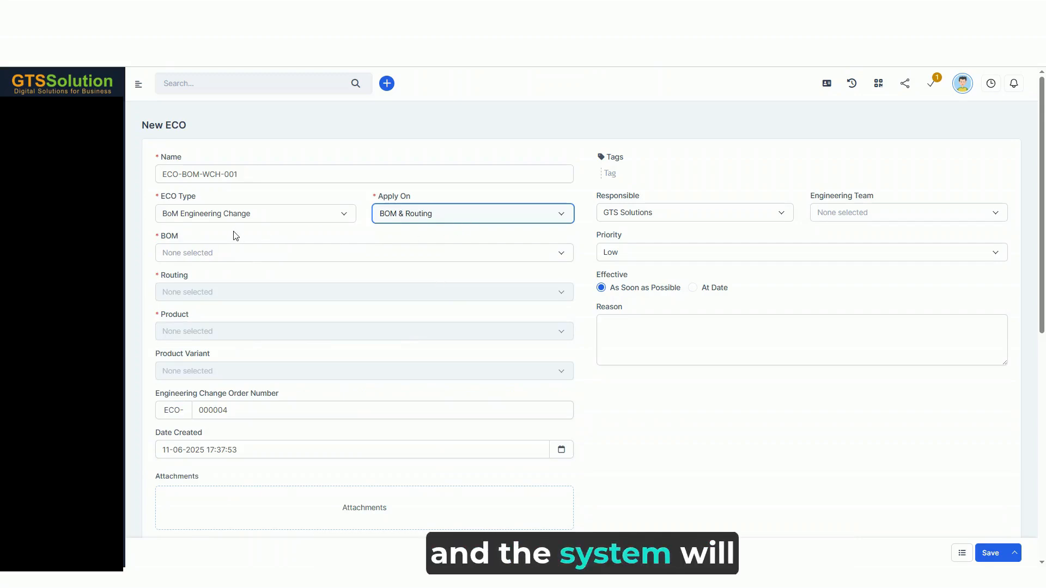
click(212, 260)
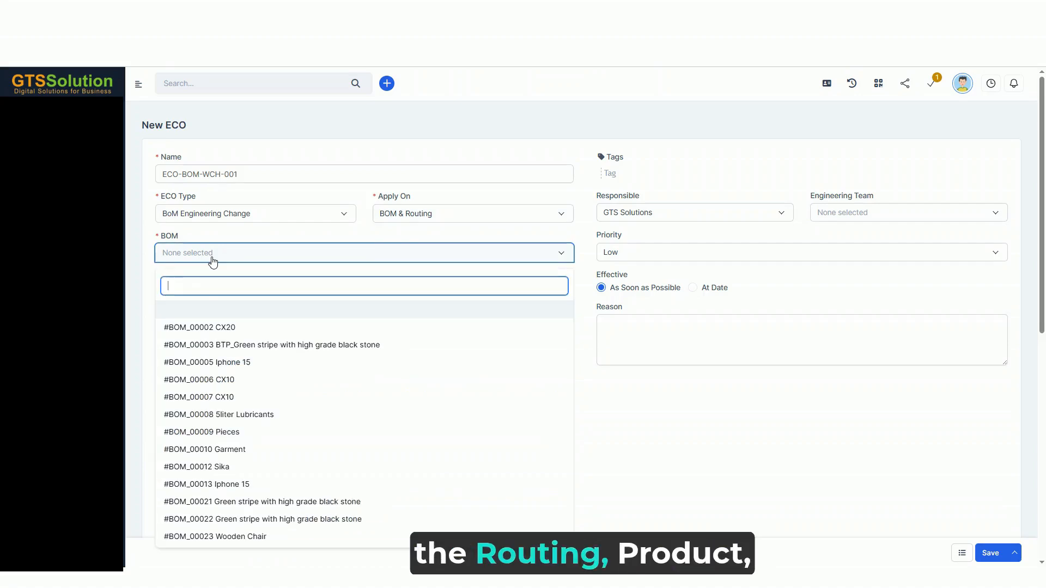
click(250, 538)
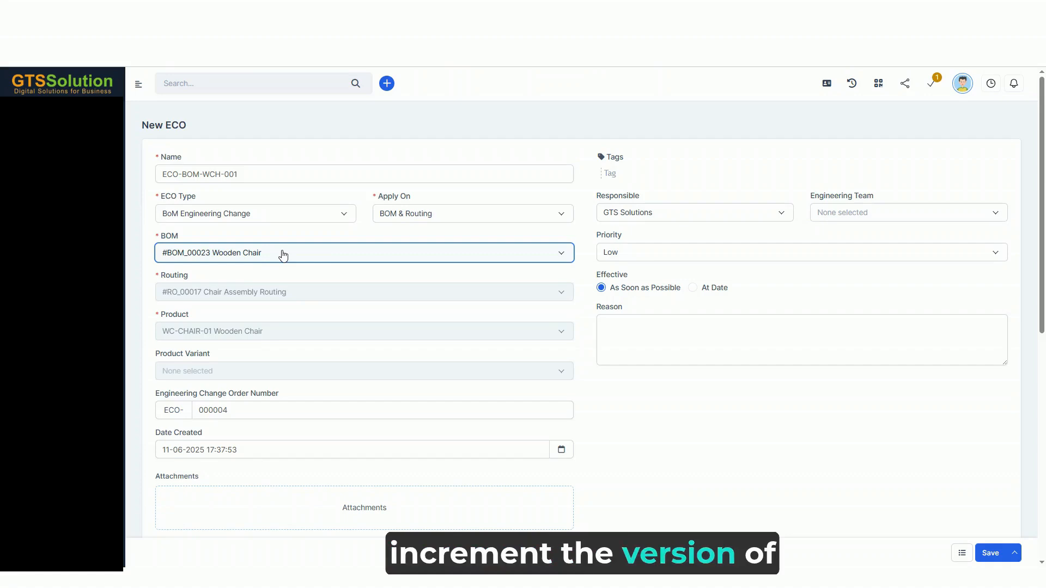
Set the ECO back to apply on BOM only, with #BOM_00023 Wooden Chair as the BOM
click(414, 217)
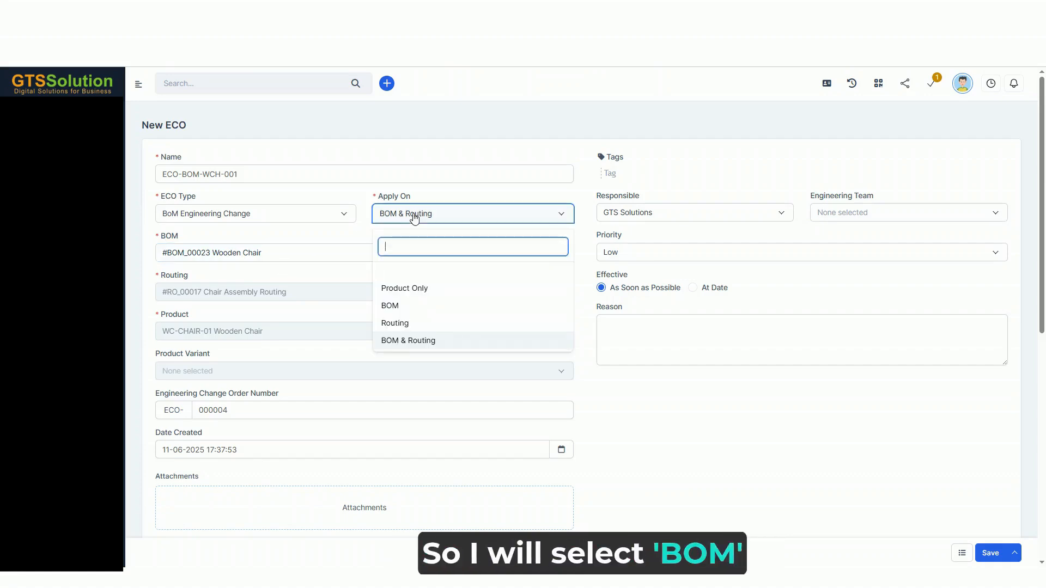
click(408, 313)
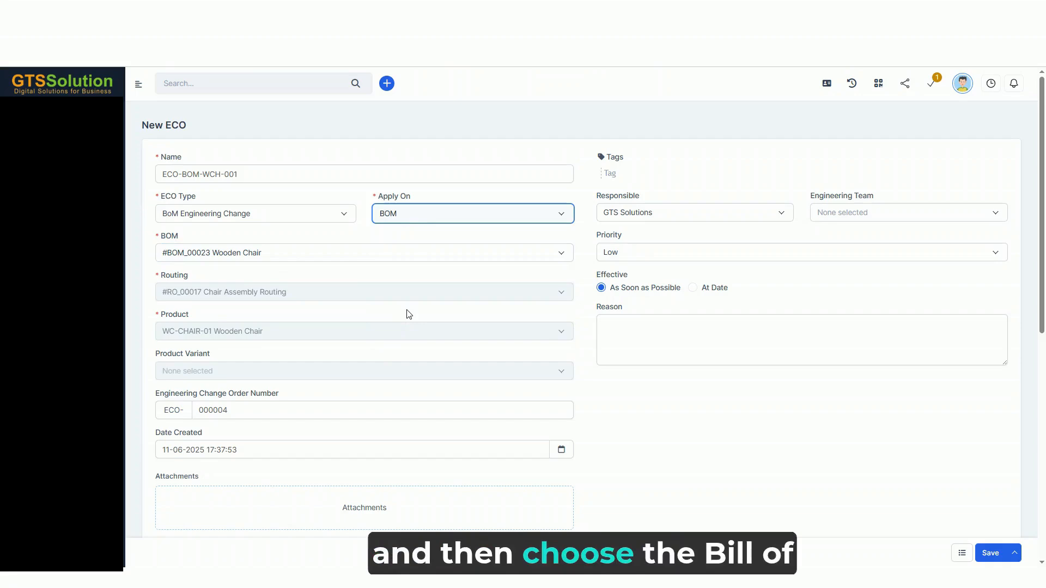
click(289, 259)
click(245, 535)
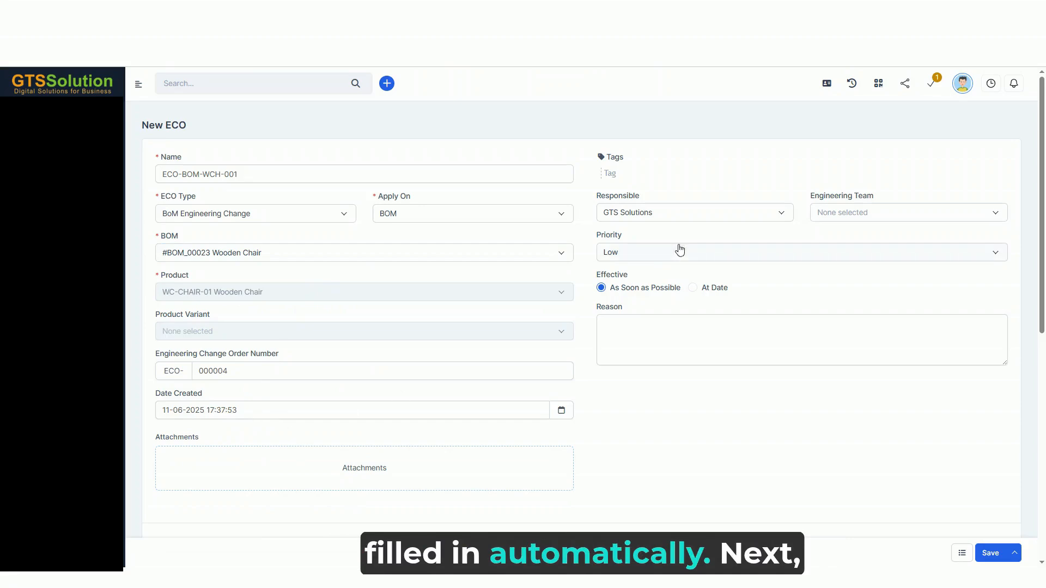
Assign the responsible staff member, and set the engineering team to Testing and the priority to Urgent
click(728, 214)
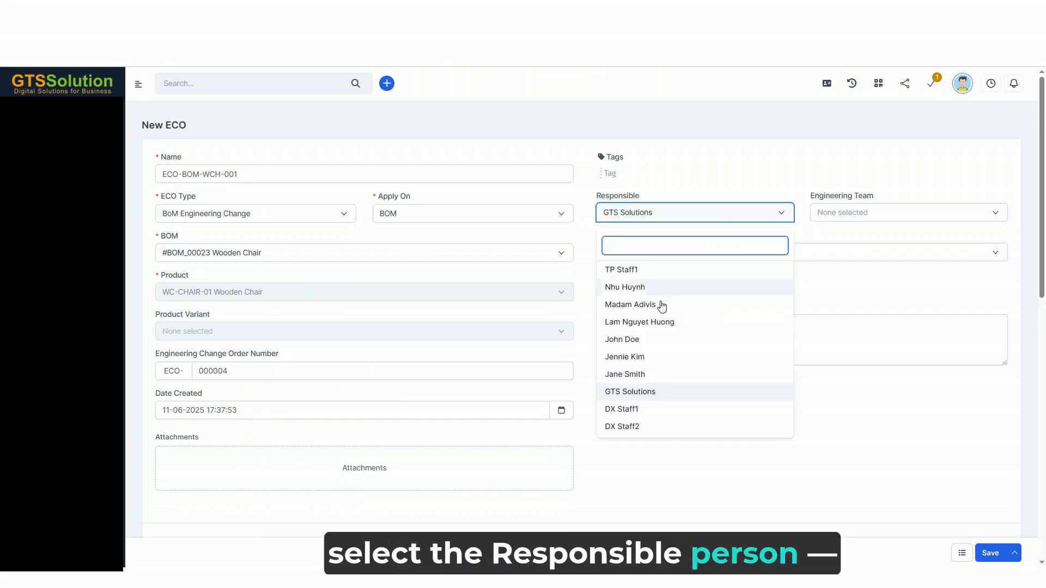
click(634, 340)
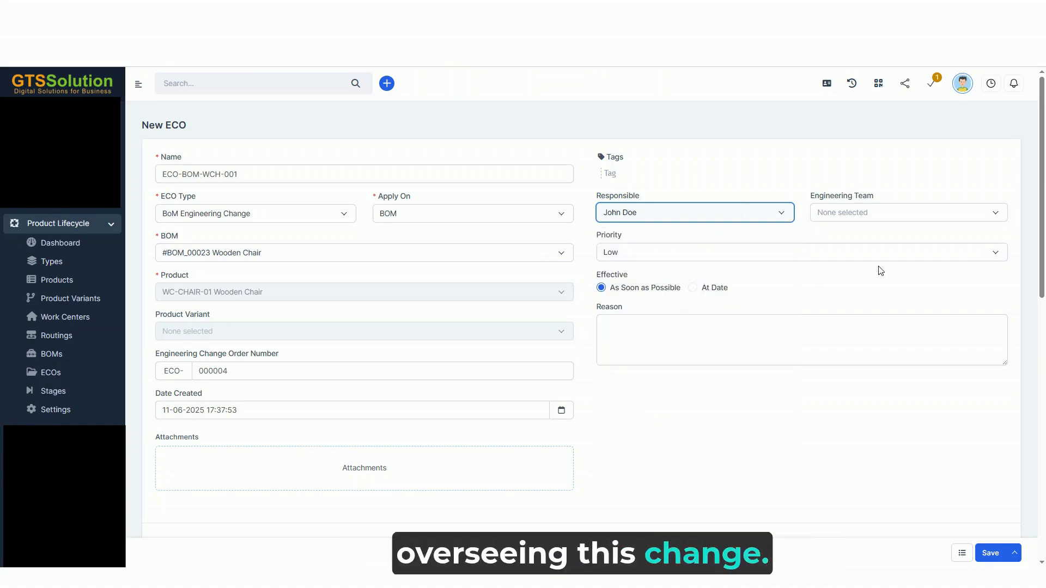
click(859, 217)
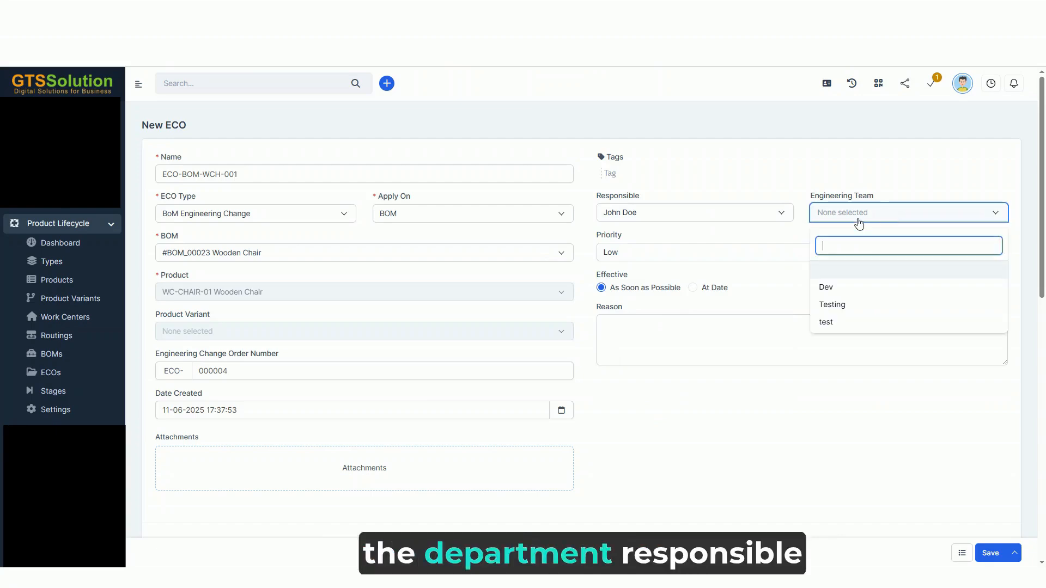
click(848, 304)
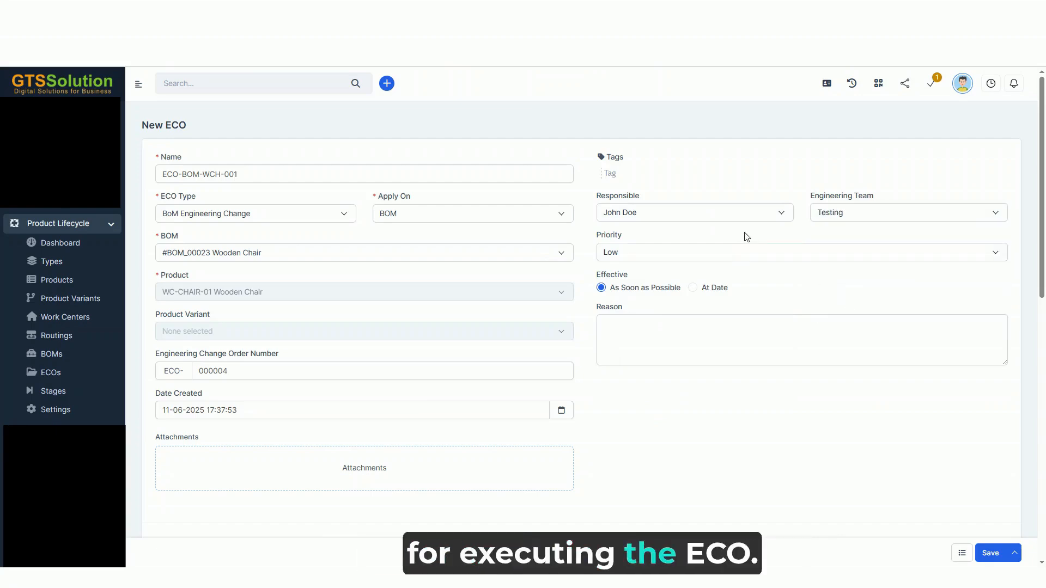
click(615, 252)
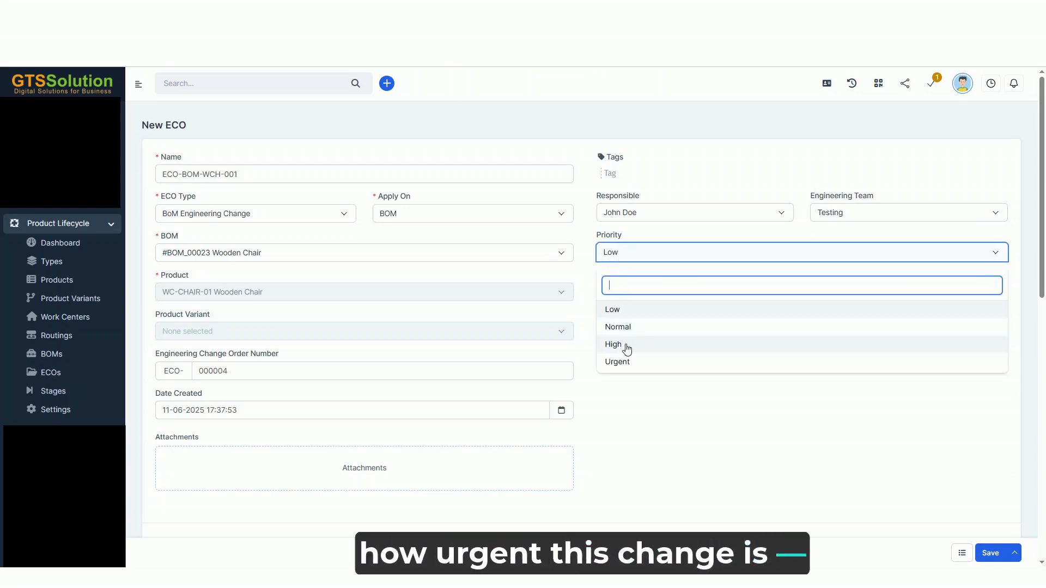
click(653, 362)
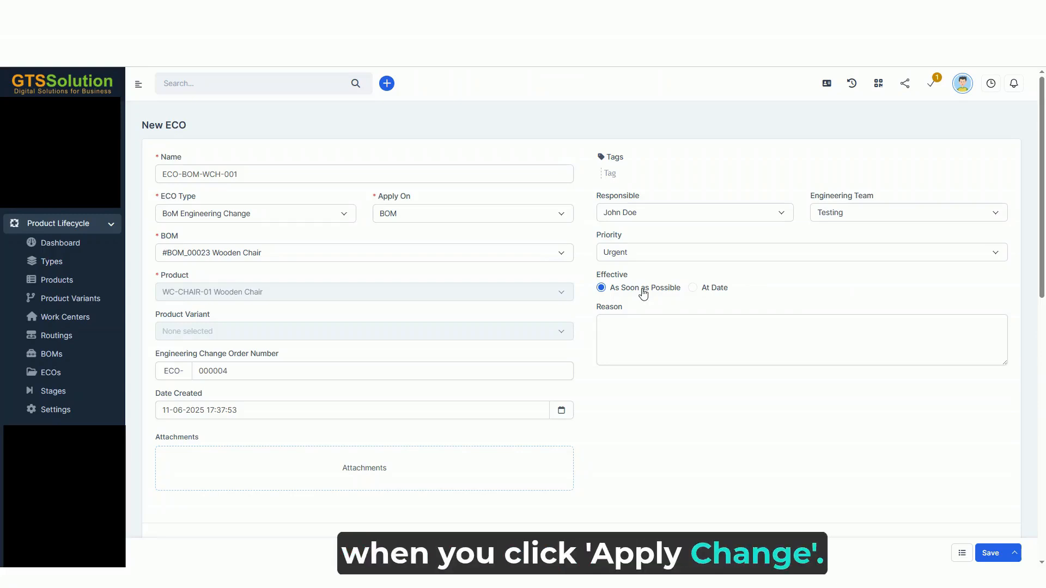
Try the At Date effectivity with 12-06-2025 as the effective date, and return to As Soon as Possible
click(705, 290)
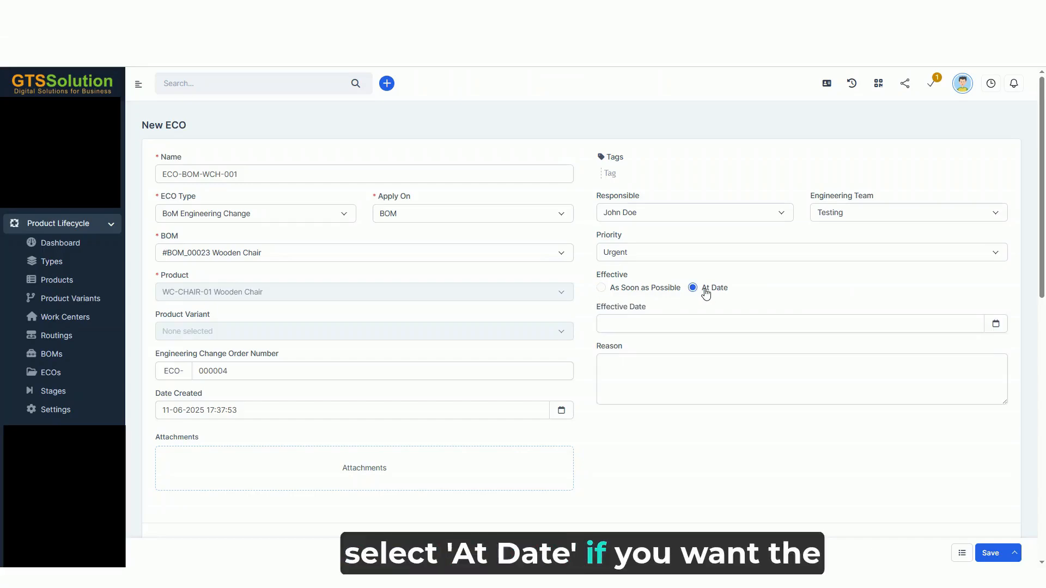
click(674, 322)
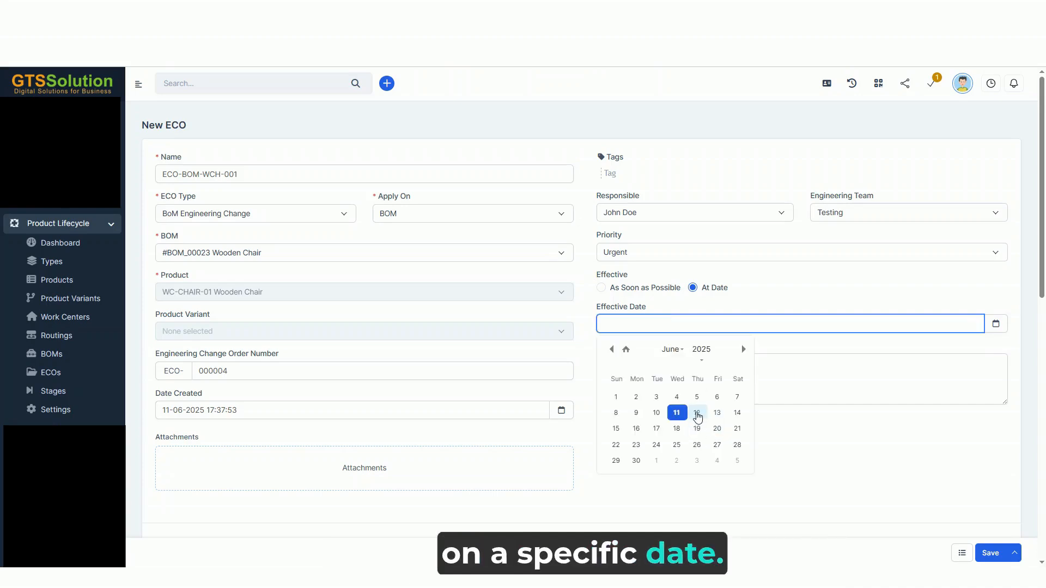
click(697, 414)
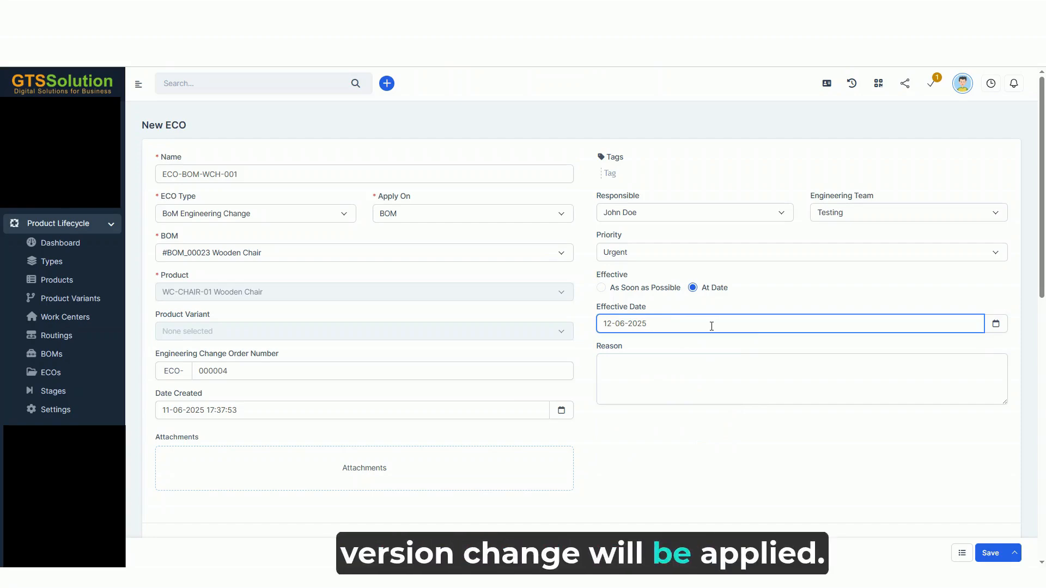
click(652, 294)
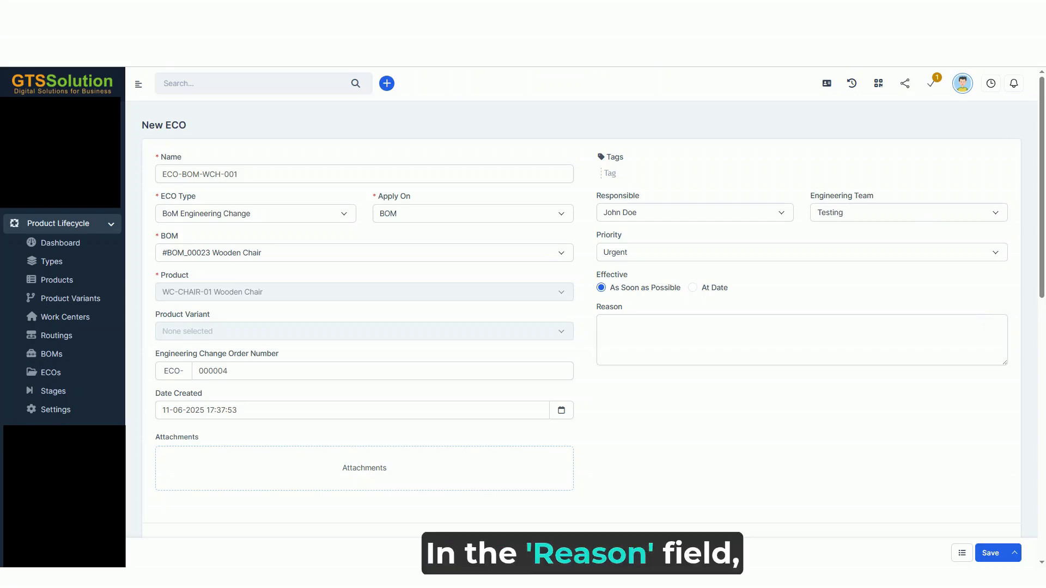
Enter "Component substitution due to supplier change" as the reason for the ECO
click(656, 335)
text(Component substitution due to supplier change)
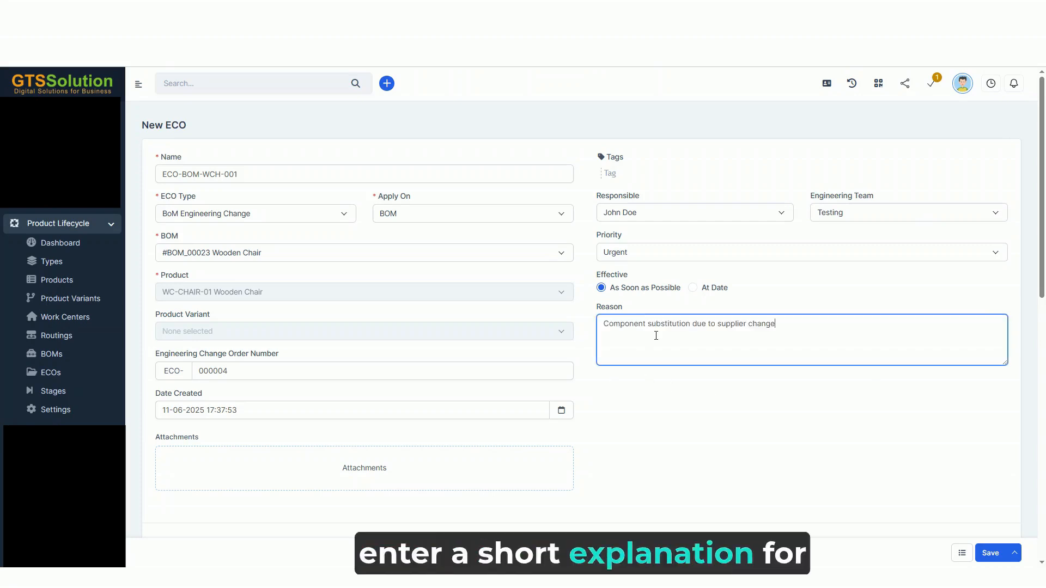
click(793, 309)
Attach the PDF file Compliance_Update_ECO_Stage_Instructions to the ECO
scroll(793, 309, down, 4)
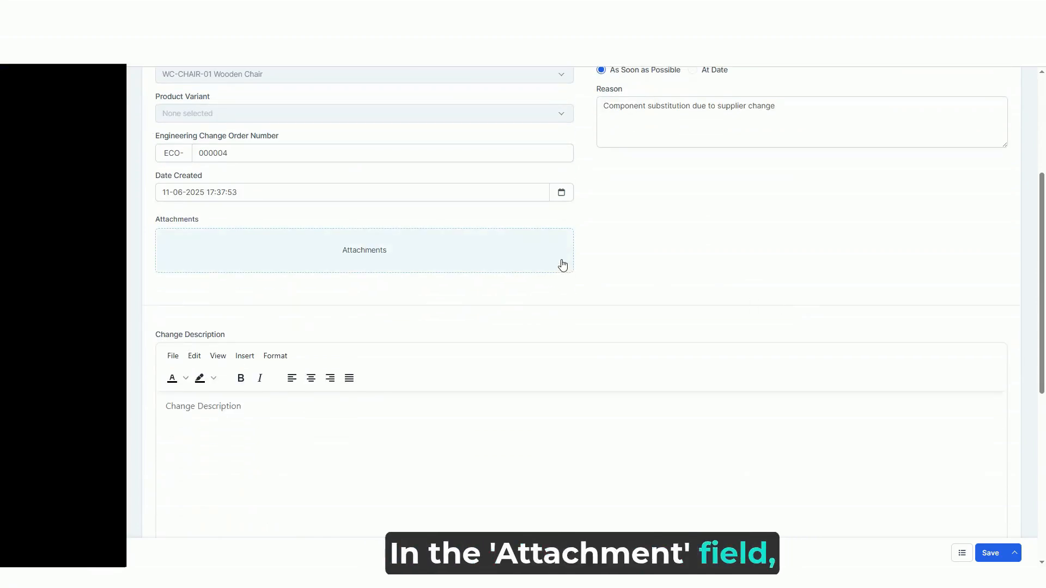
click(503, 264)
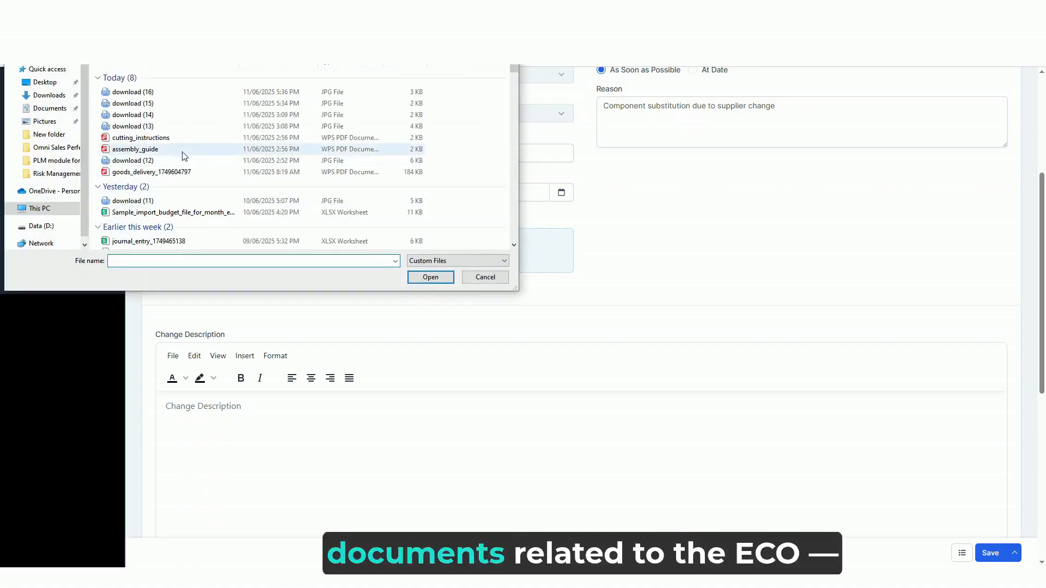
scroll(205, 223, down, 2)
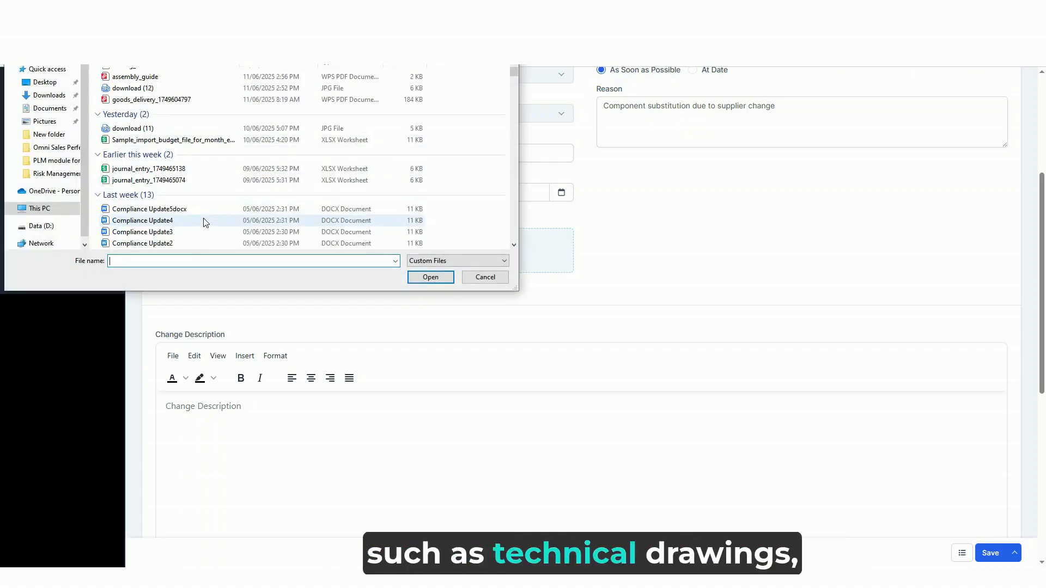
scroll(206, 222, down, 5)
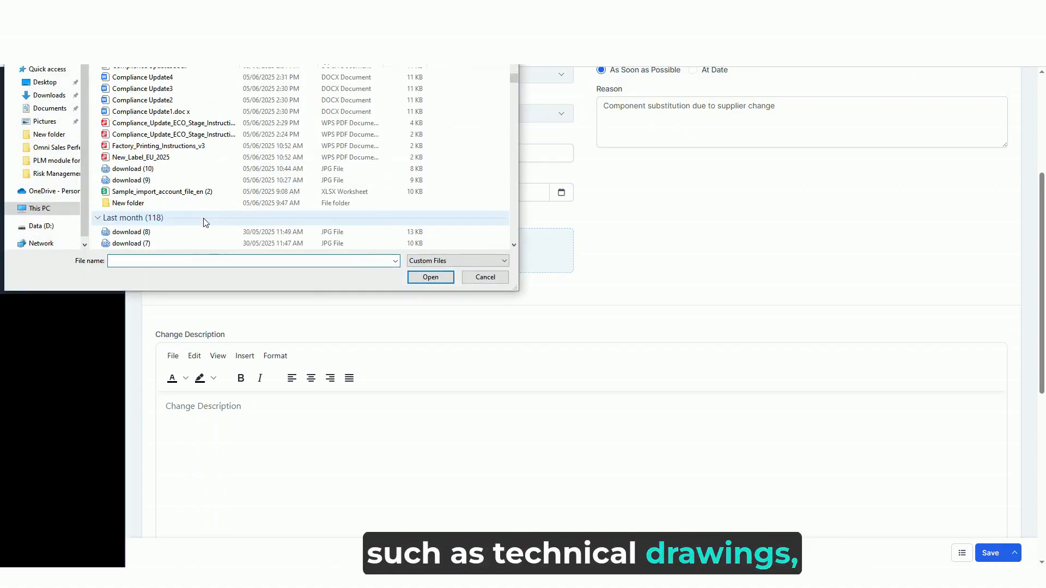
click(188, 147)
click(175, 134)
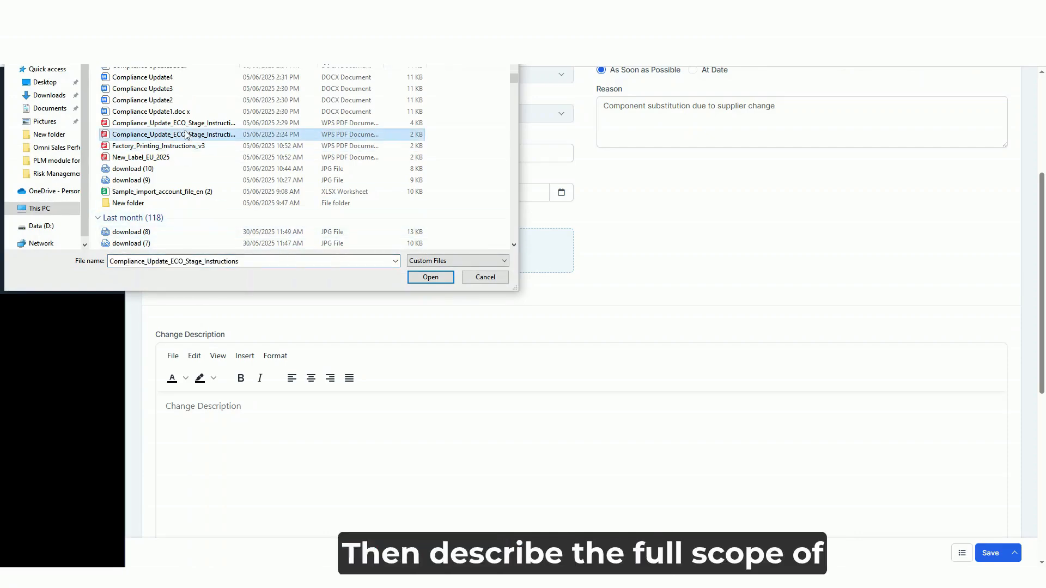
click(431, 280)
Paste the bulleted list of screw, crossbar, BoM and drawing changes into the ECO's change description
scroll(432, 285, down, 2)
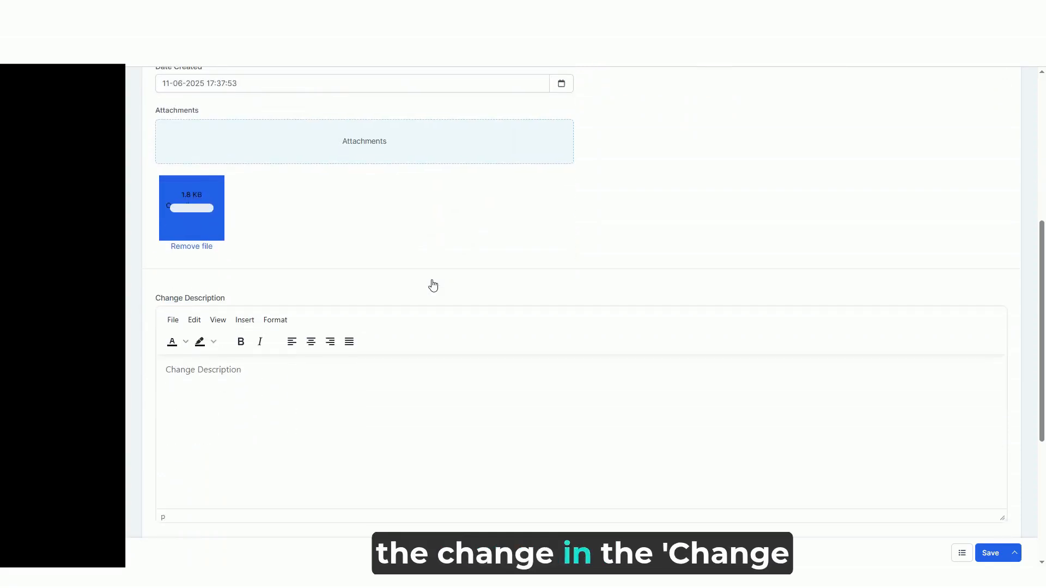
click(266, 369)
text(Replace 40mm screws with 45mm screws Add stabilizing crossbar to seat structure Updated BoM to reflect part code changes Attach updated component drawings and routing steps)
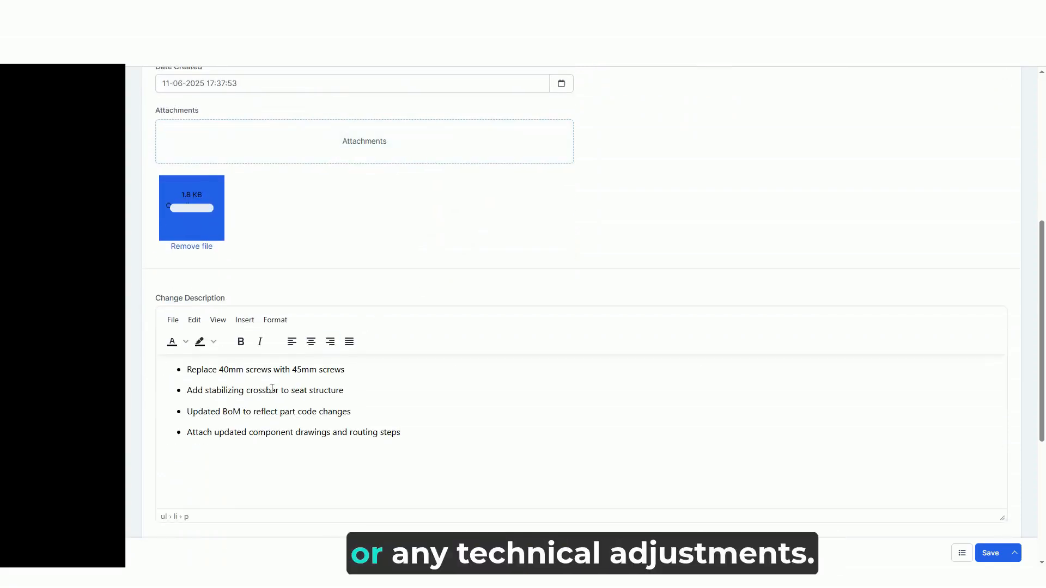
Tag the new ECO with component replacement and bomchange
scroll(462, 425, down, 3)
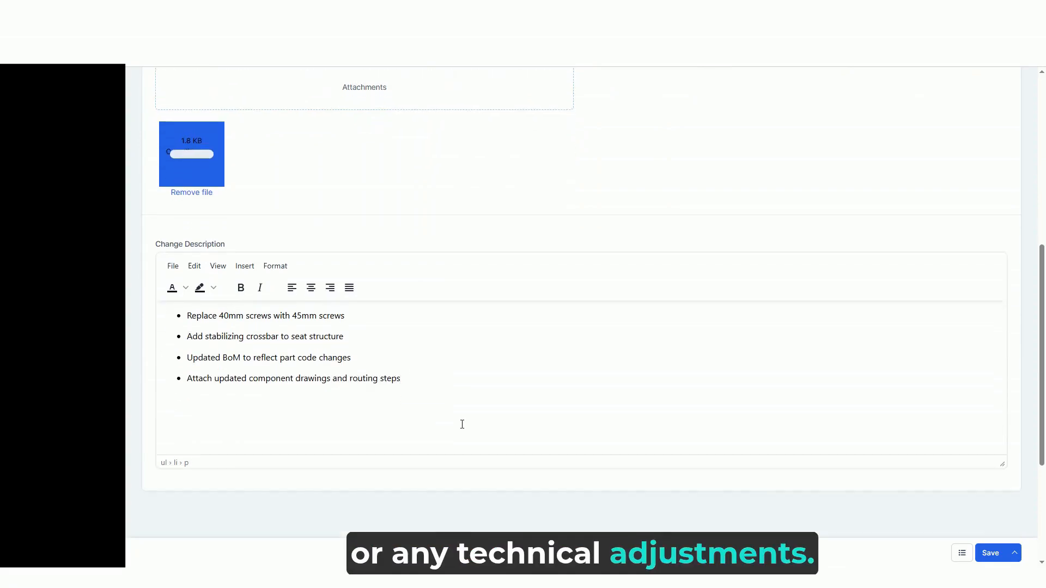
scroll(766, 458, up, 10)
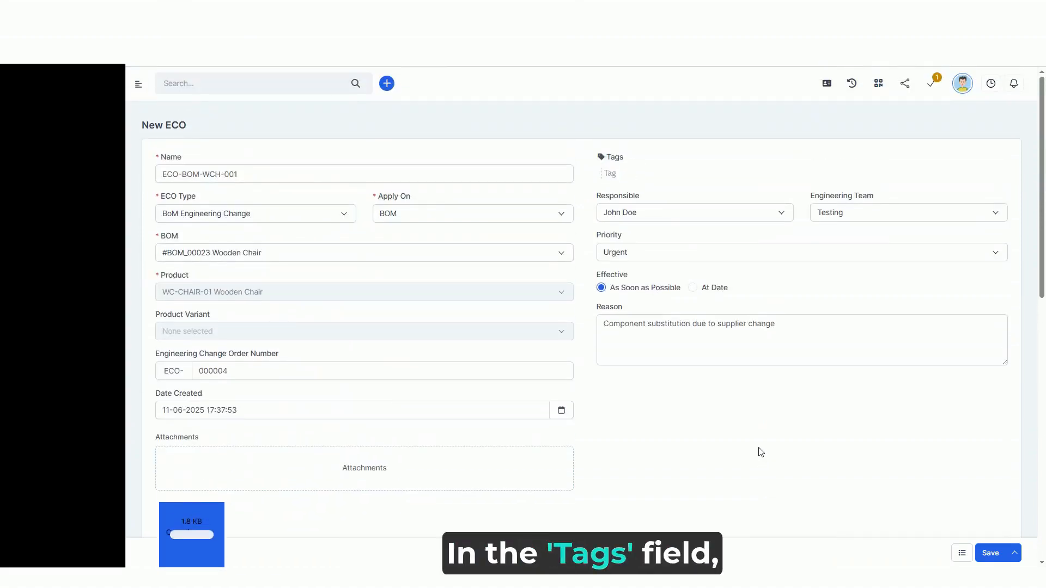
click(648, 173)
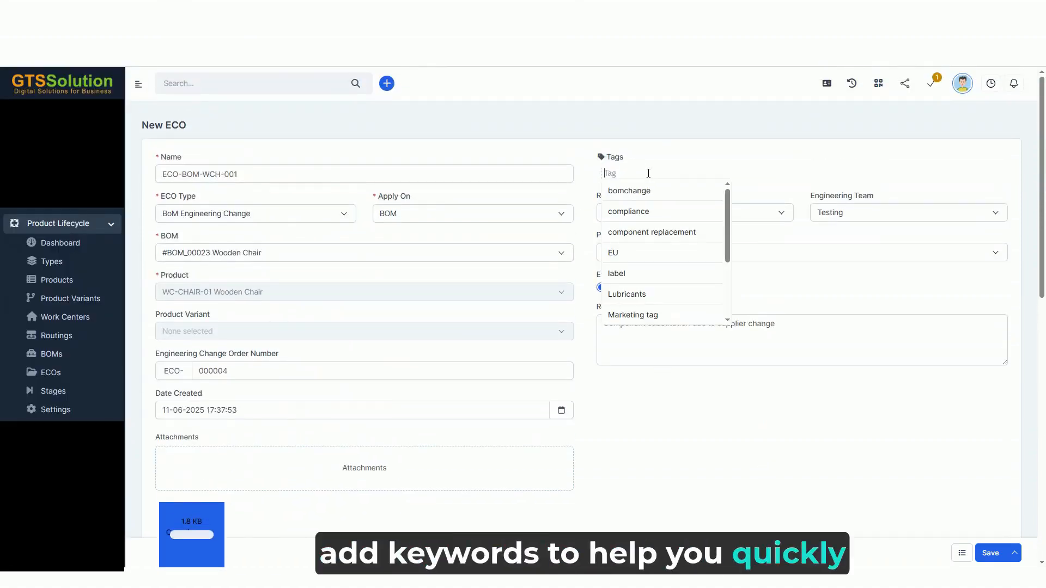
text(compo)
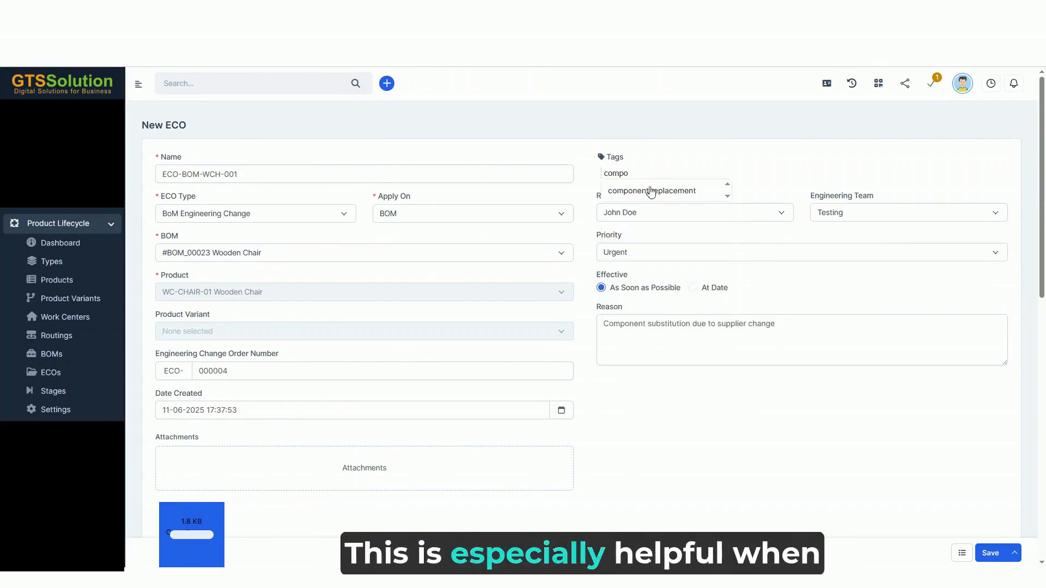
click(657, 194)
click(745, 192)
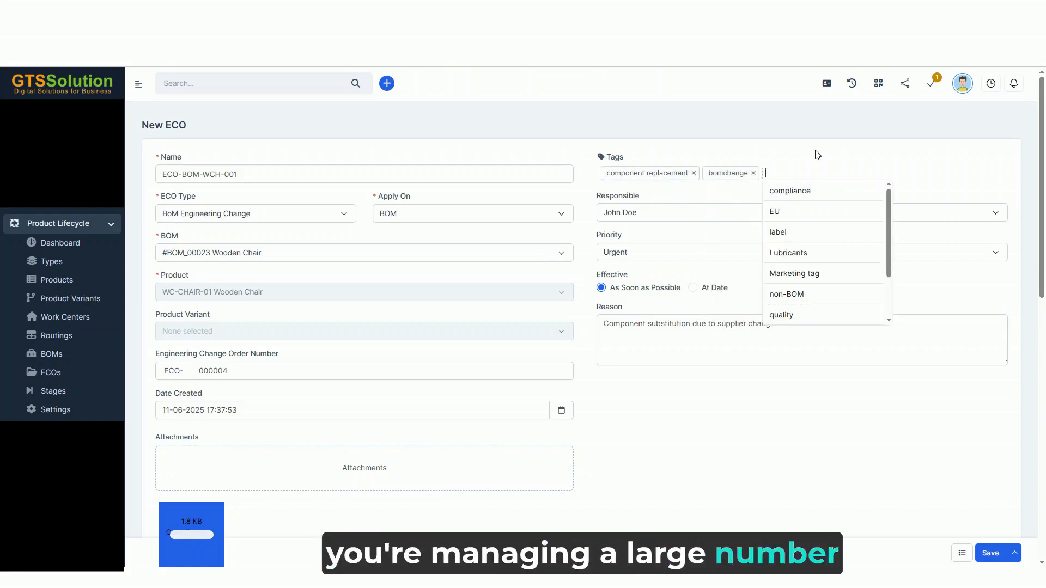
click(864, 168)
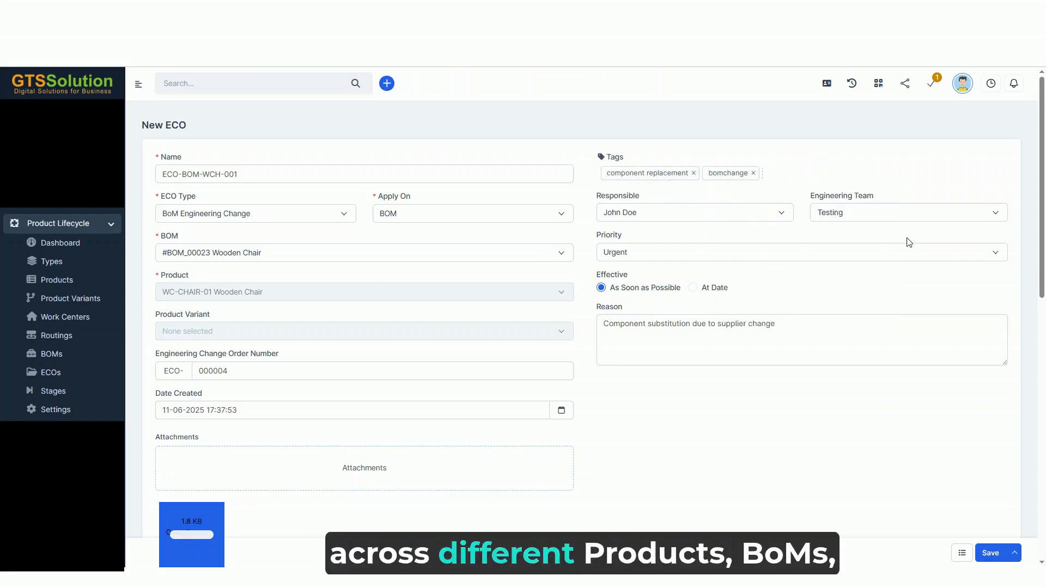
Save the ECO without sending it, return to the ECO list and open the detail page of ECO-BOM-WCH-001
click(1015, 553)
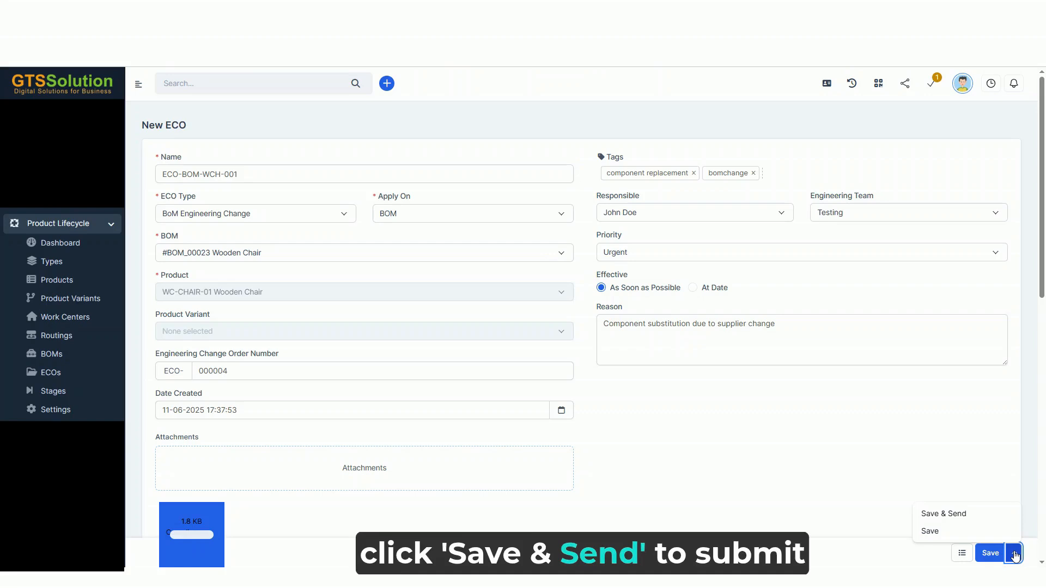
click(962, 533)
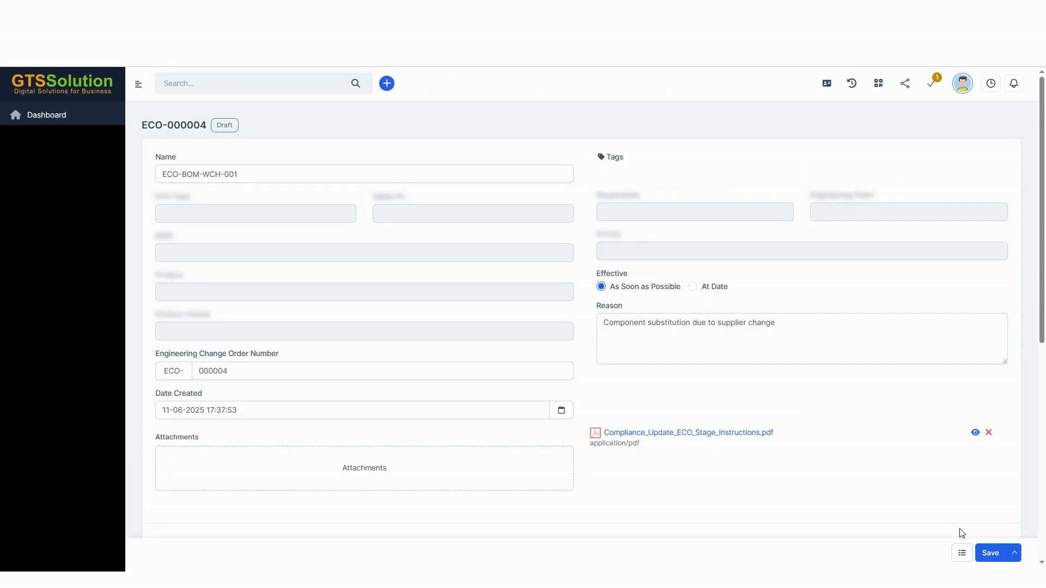
click(962, 554)
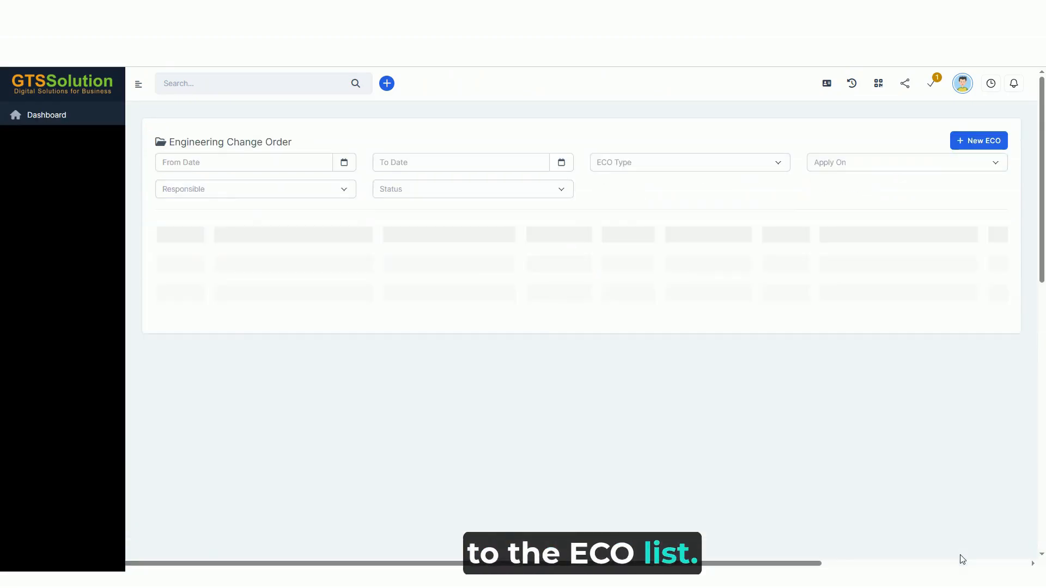
click(171, 275)
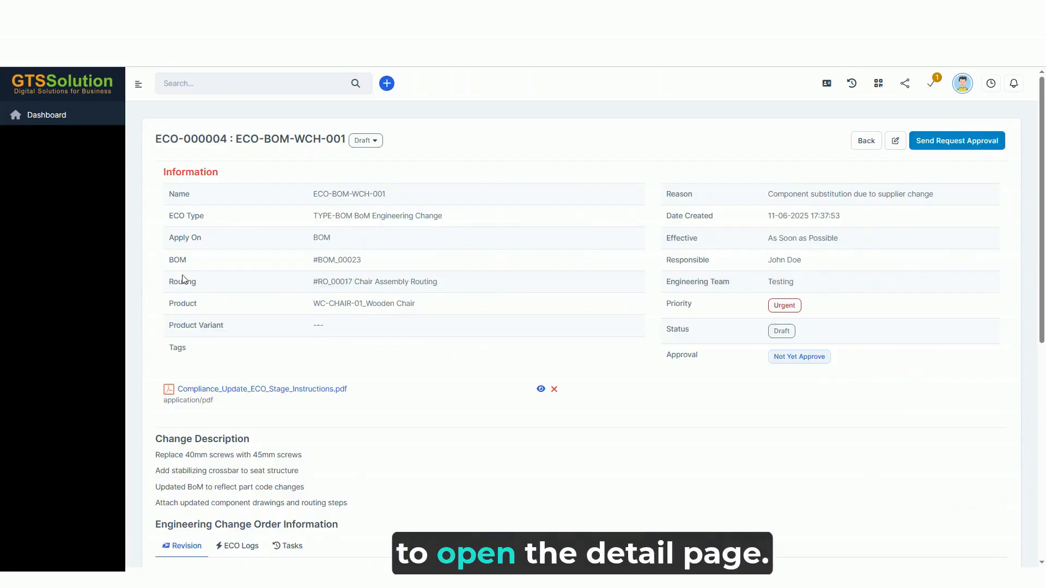
Review the ECO's details, its logs and its related tasks
scroll(756, 281, down, 3)
scroll(756, 281, down, 1)
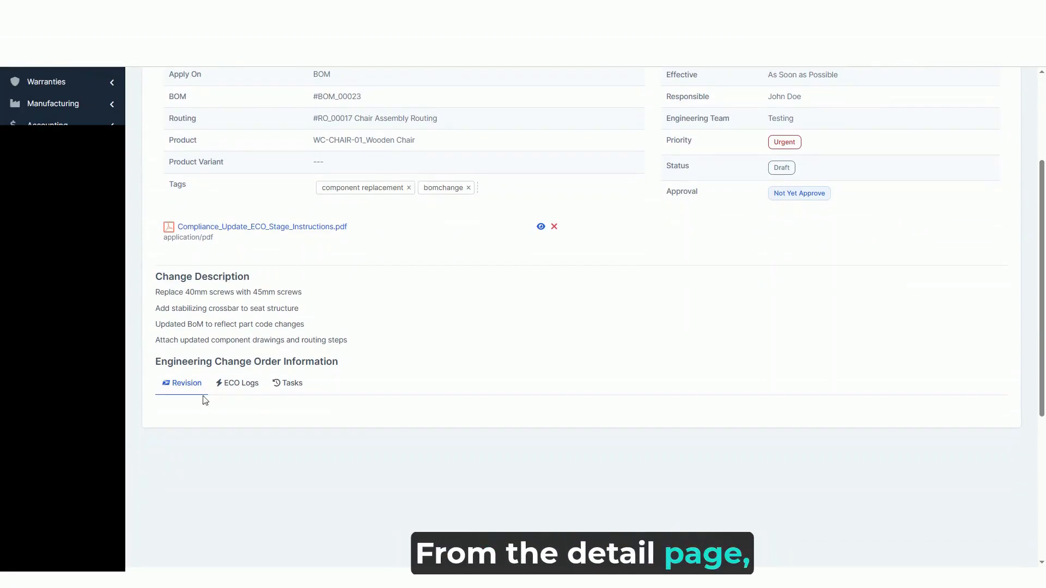
click(229, 389)
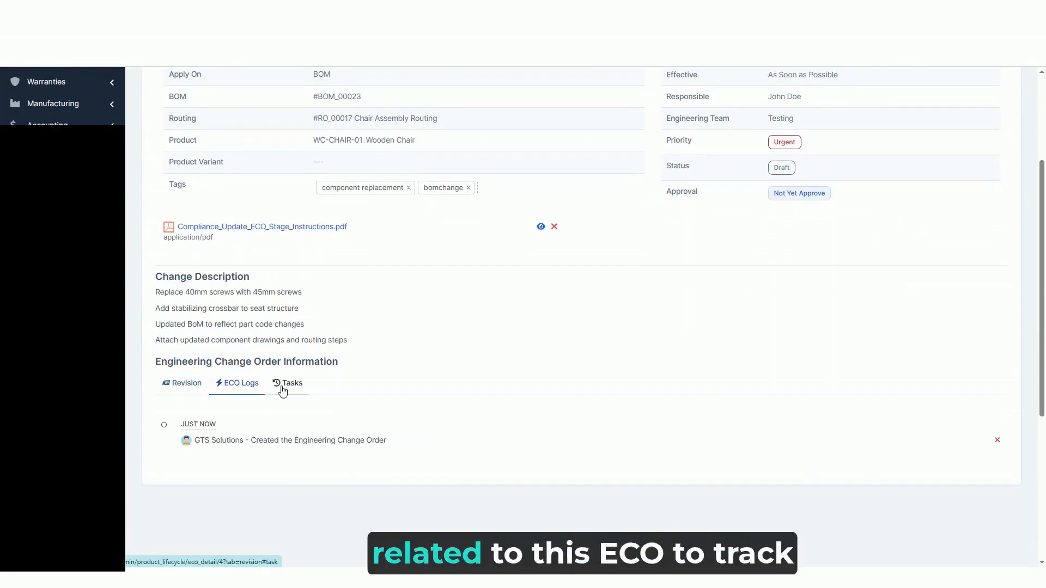
click(283, 388)
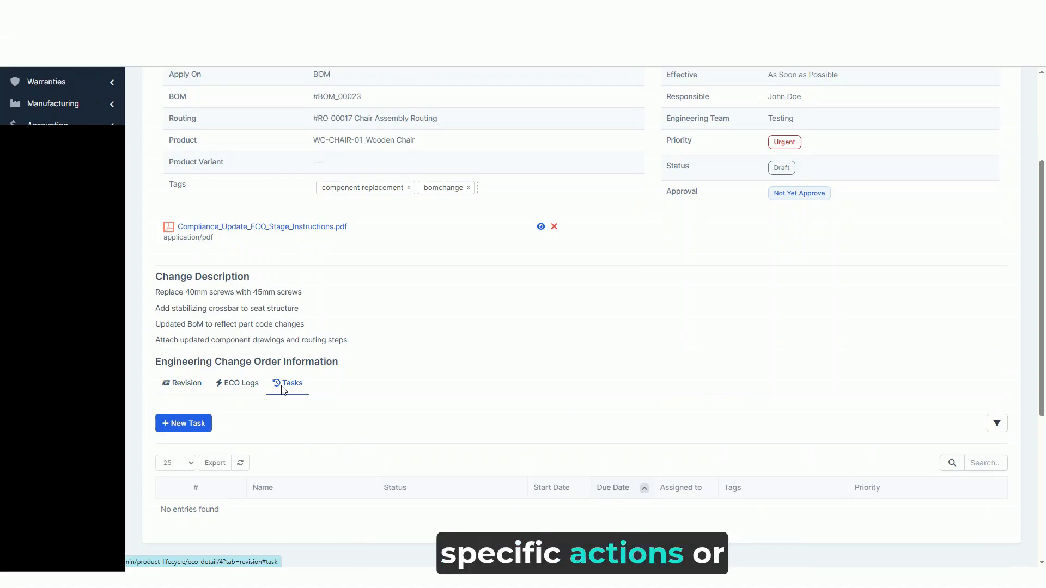
Send the approval request for ECO-BOM-WCH-001
scroll(415, 386, up, 3)
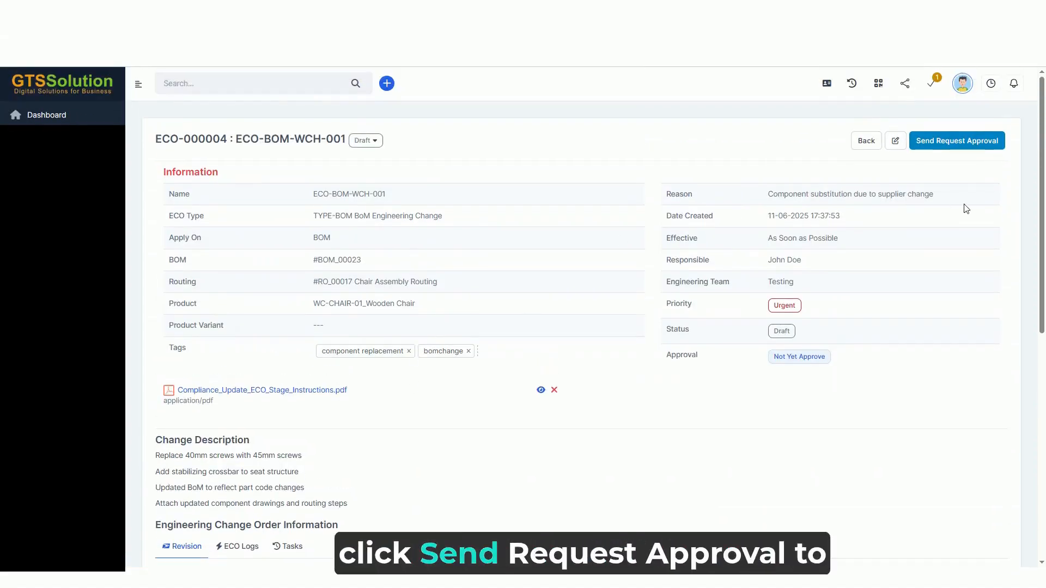
click(962, 147)
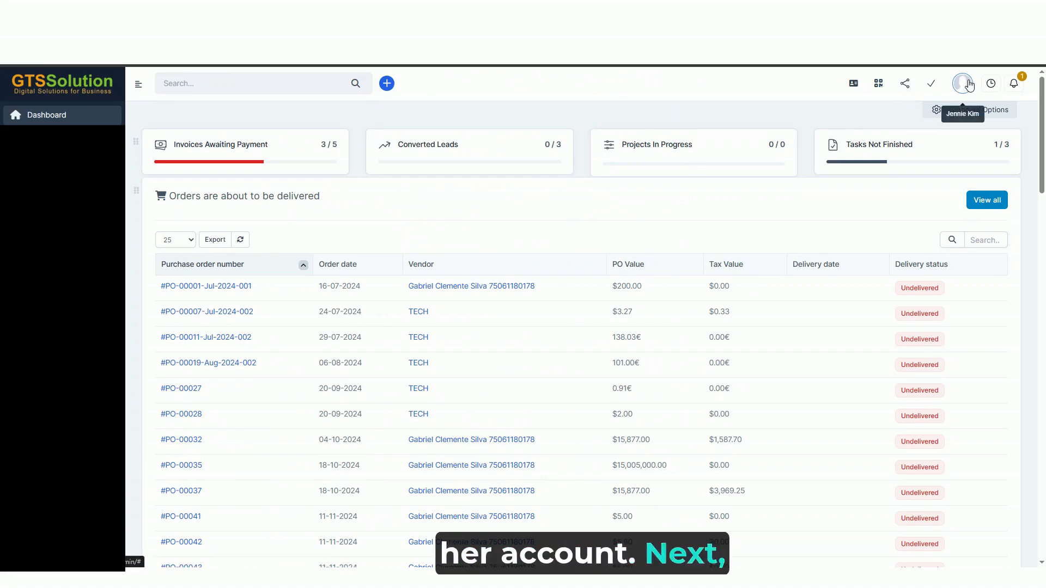
In the first approver's account, open the newest ECO approval request from the notifications and approve it without a reason
click(1015, 87)
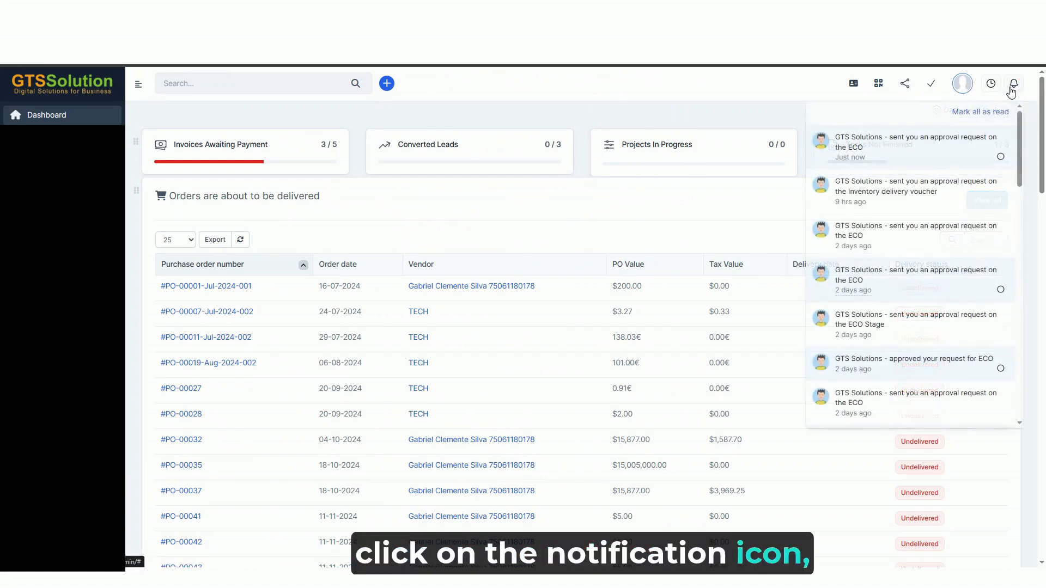
click(913, 153)
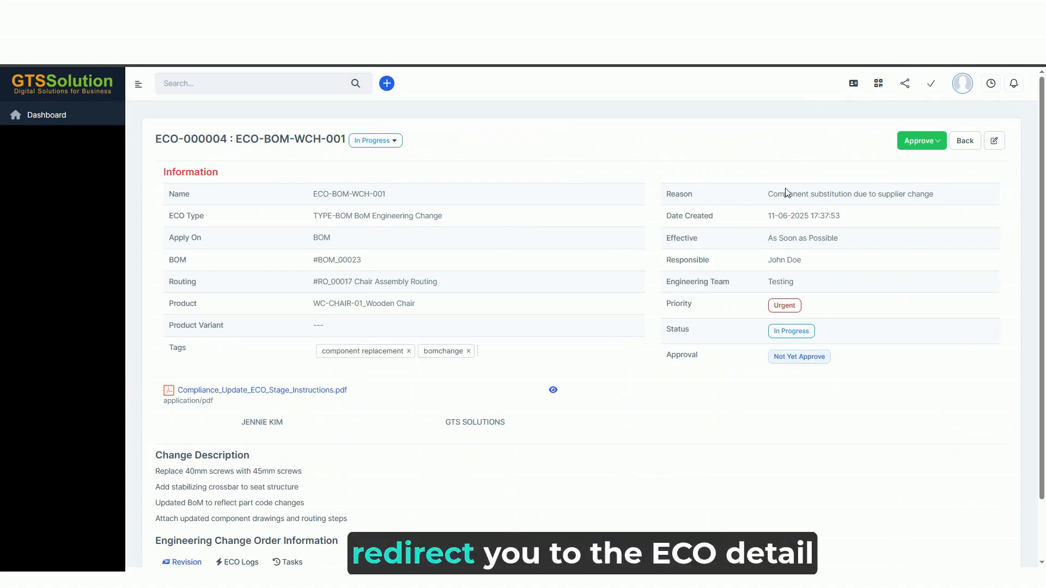
click(918, 145)
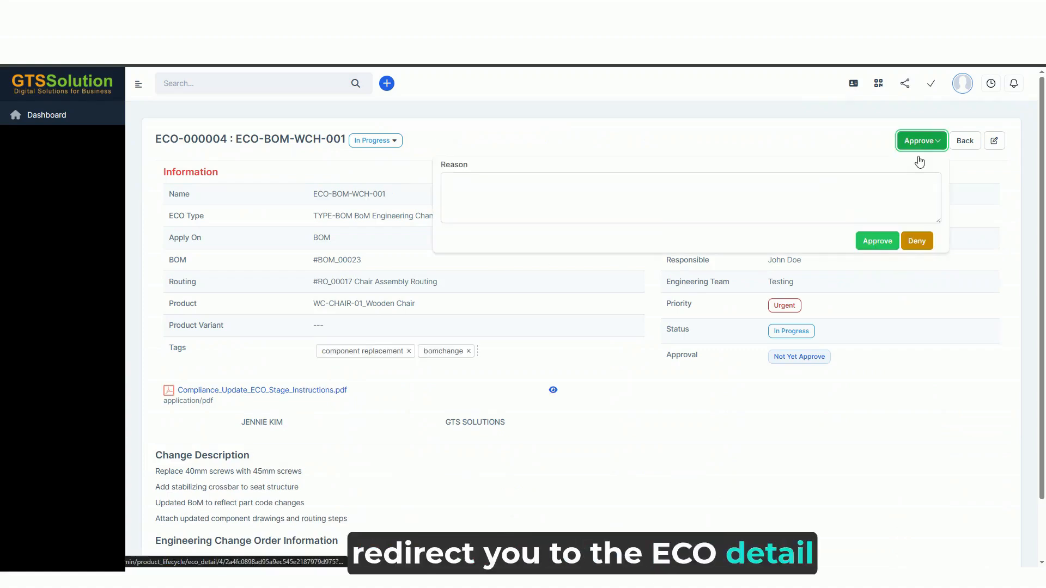
click(874, 243)
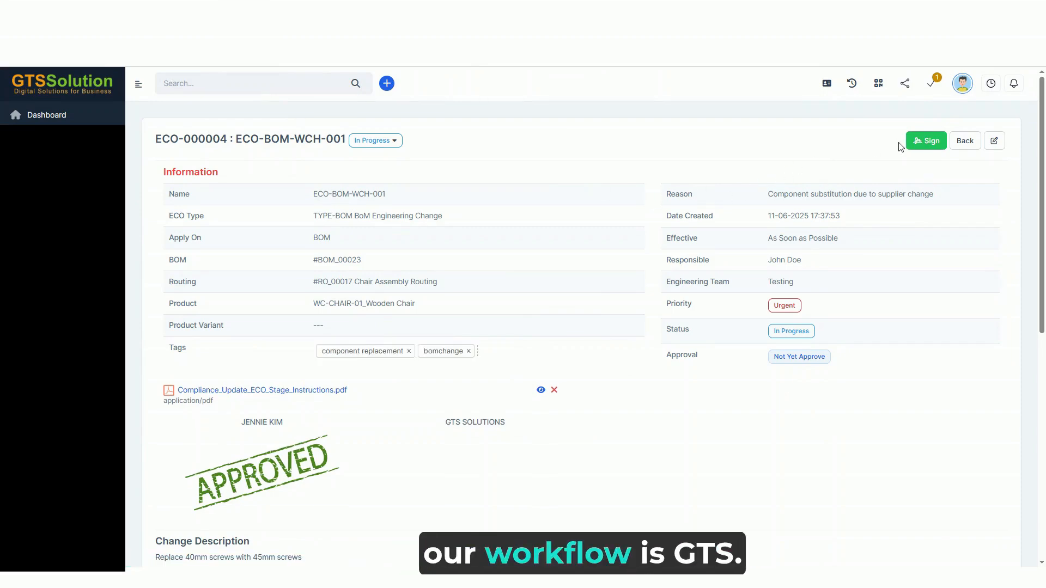
Draw a signature for the GTS Solutions approver and submit it to sign the ECO
click(921, 144)
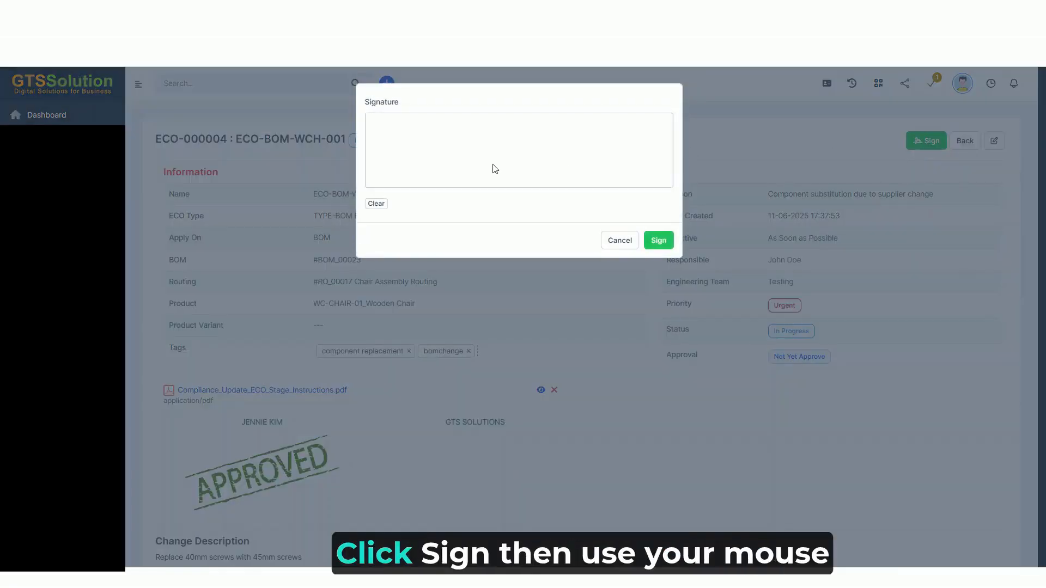
drag(501, 128, 523, 145)
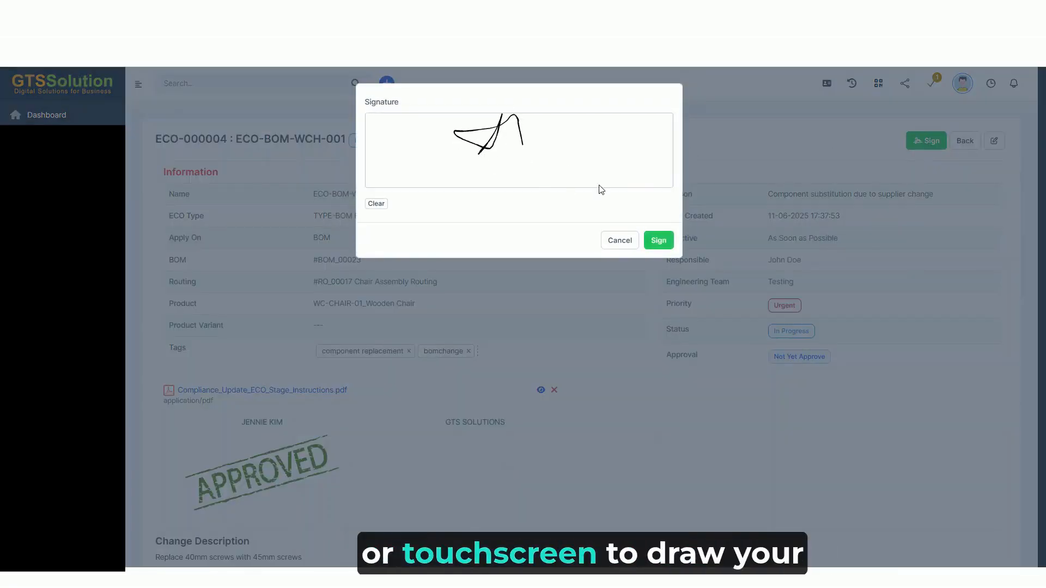
click(660, 241)
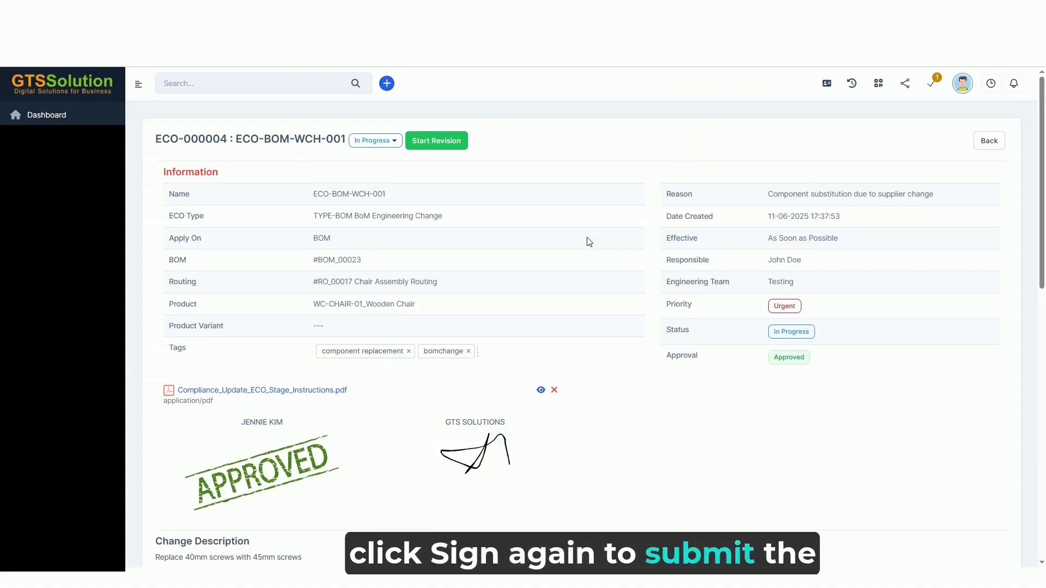
Examine the approval marks, the Wooden Chair BOM revision and the ECO logs, ending on the revision
scroll(425, 244, down, 7)
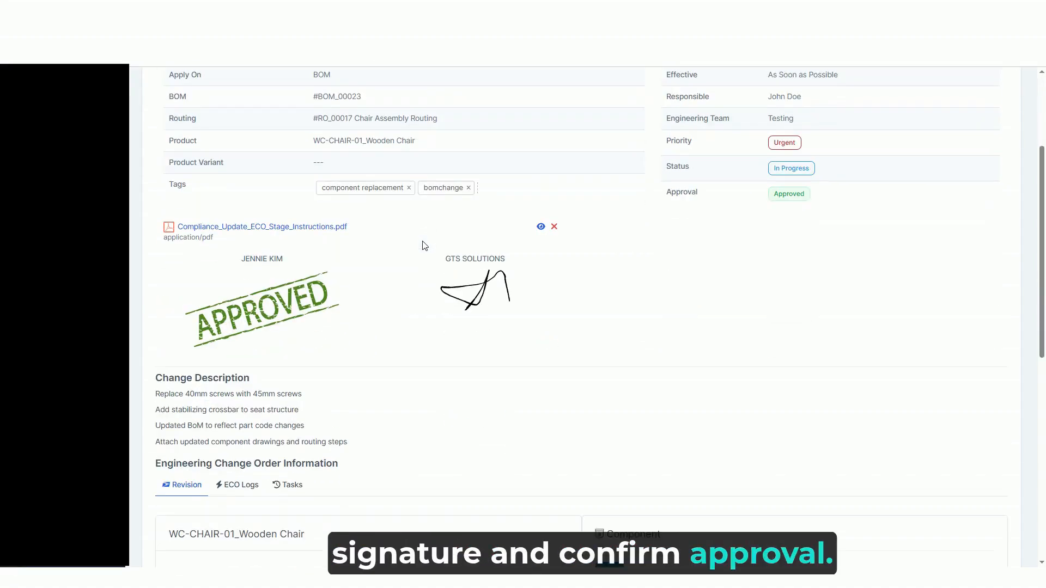
scroll(424, 245, down, 4)
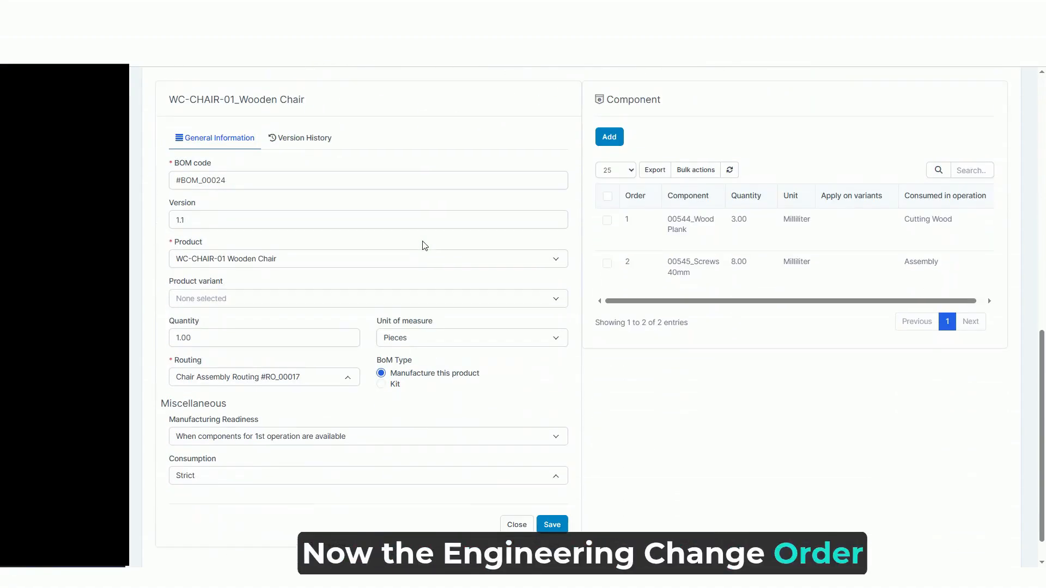
scroll(424, 246, up, 1)
scroll(250, 195, up, 1)
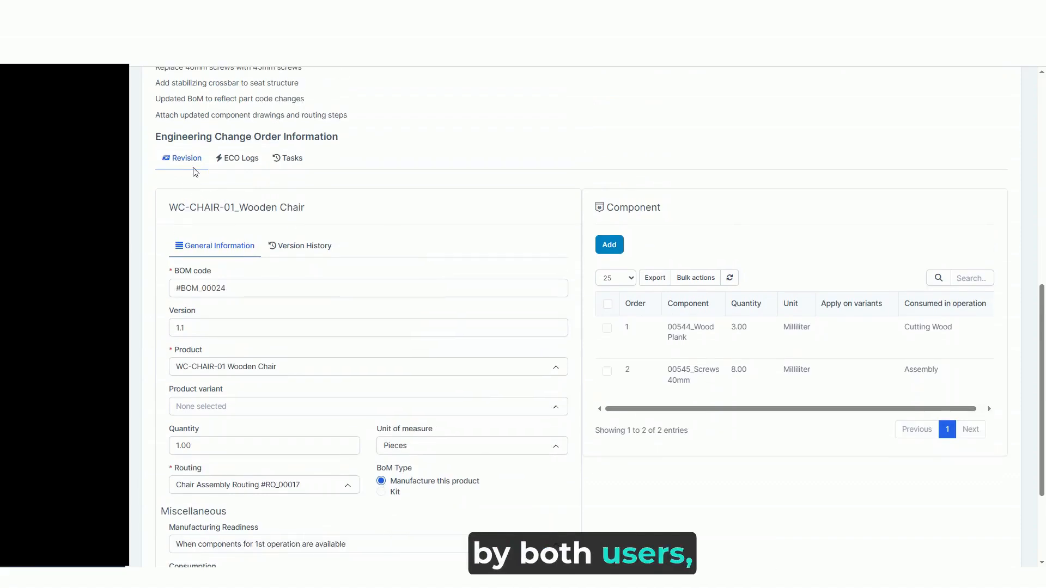
click(235, 165)
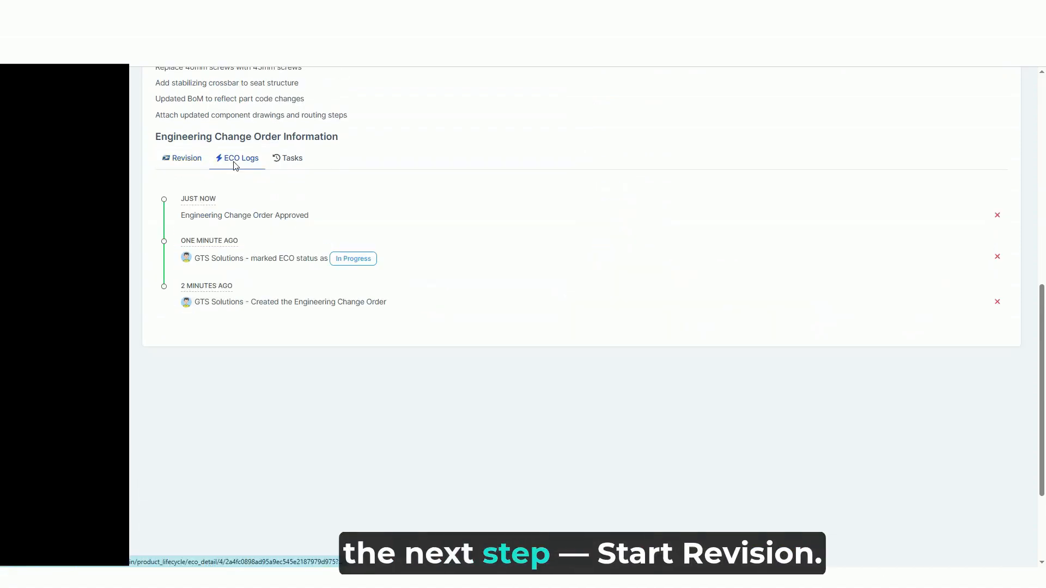
click(179, 166)
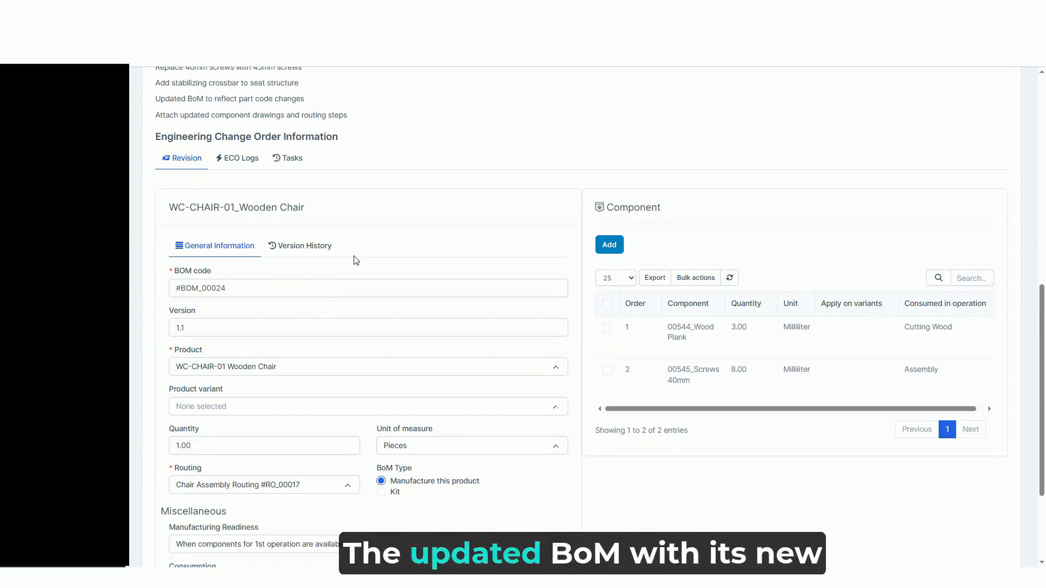
Replace the Screws 40mm component in the Wooden Chair BOM revision with 00547_Screw 45mm and save the component
scroll(356, 260, down, 1)
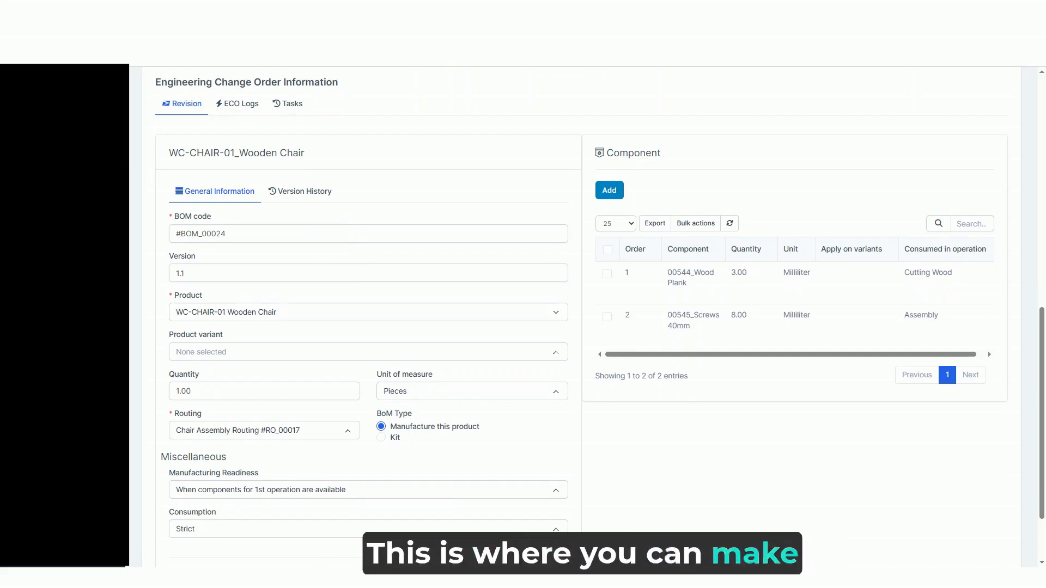
mouse_move(689, 335)
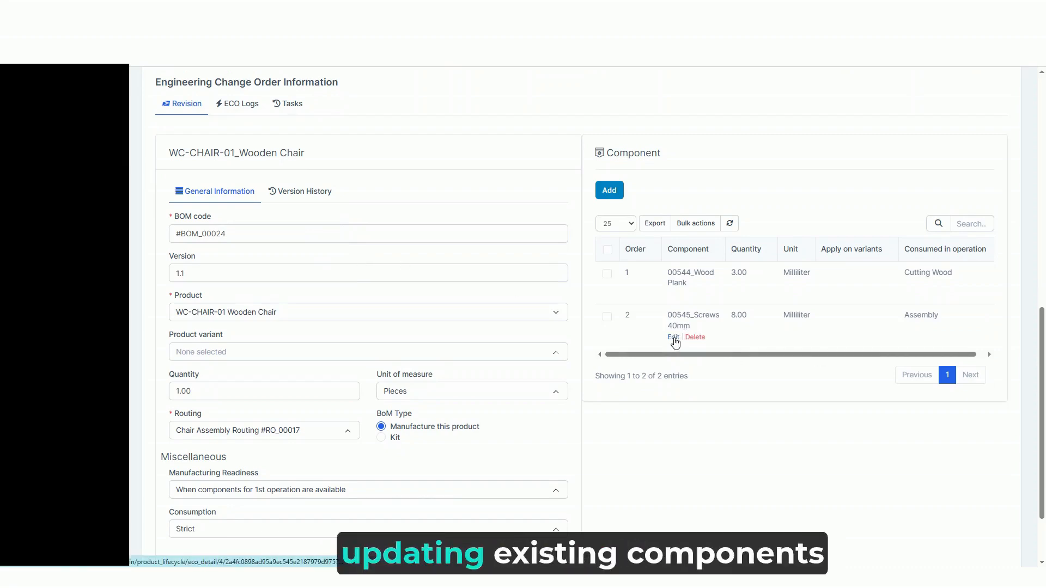
click(673, 337)
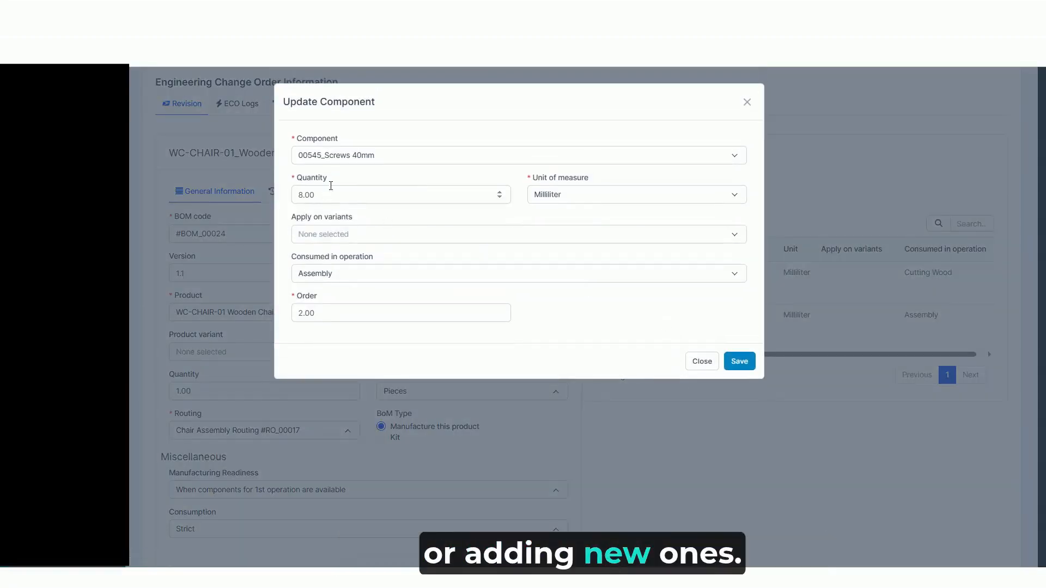
click(370, 157)
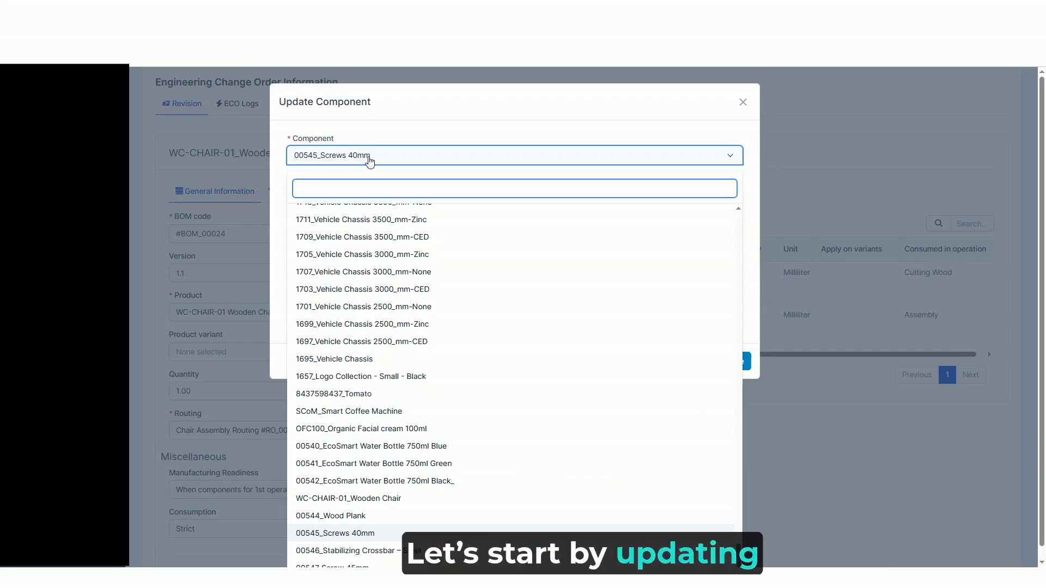
text(scre)
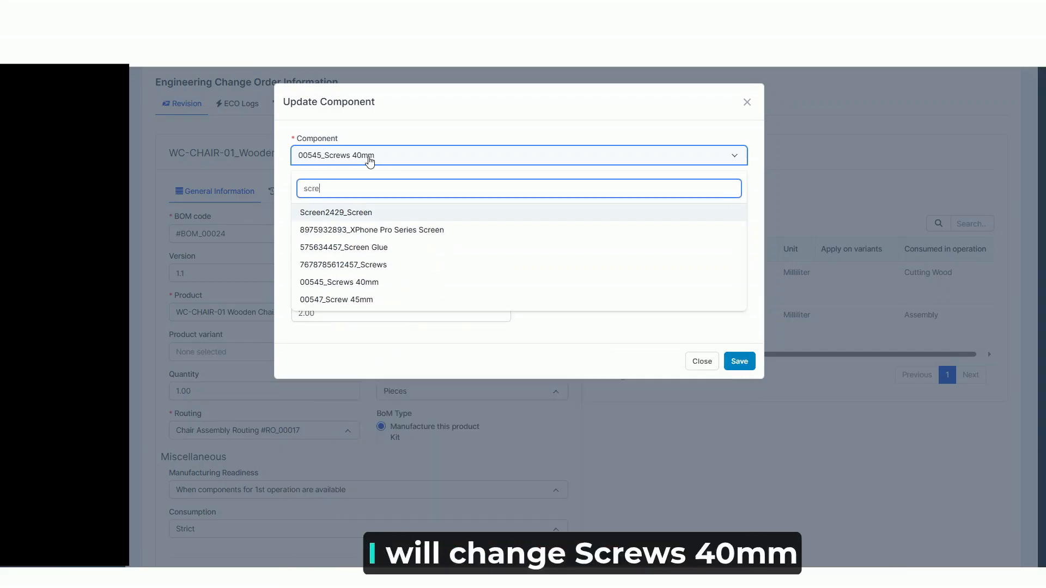
click(366, 300)
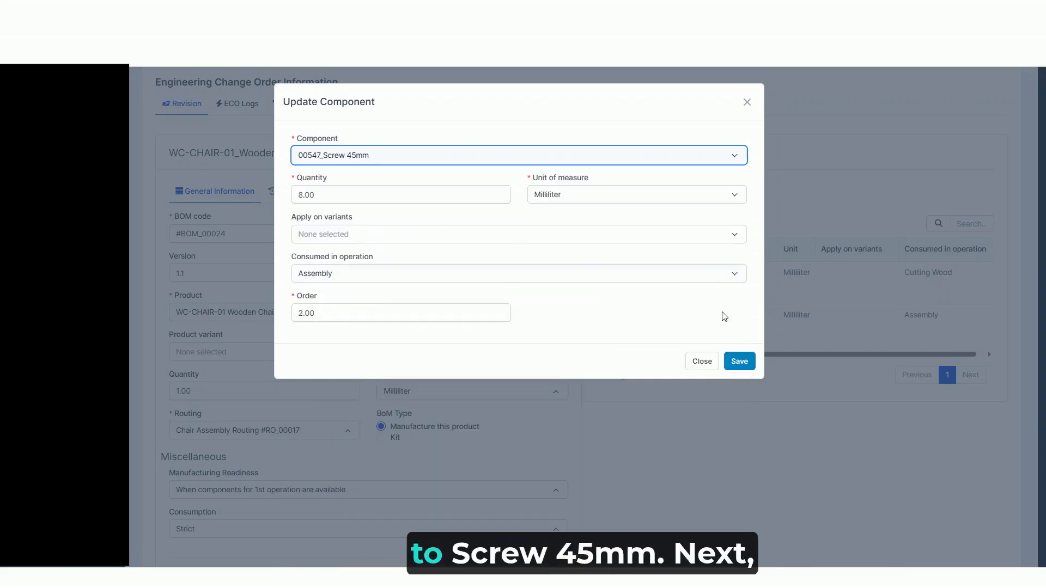
click(744, 364)
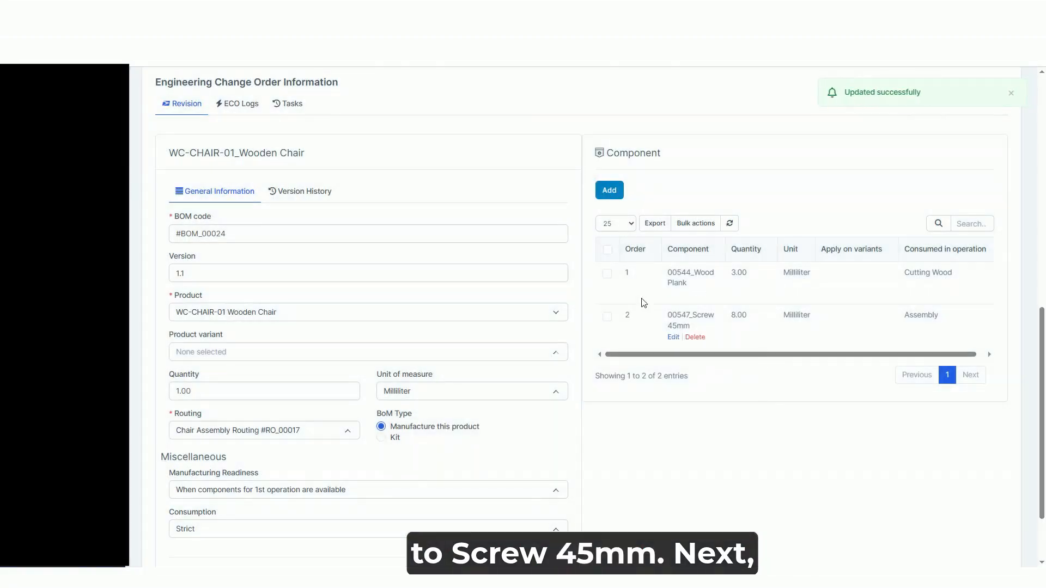
Add 00546_Stabilizing Crossbar – Steel to the Wooden Chair BOM revision with order 3 and save the component
click(611, 191)
click(353, 163)
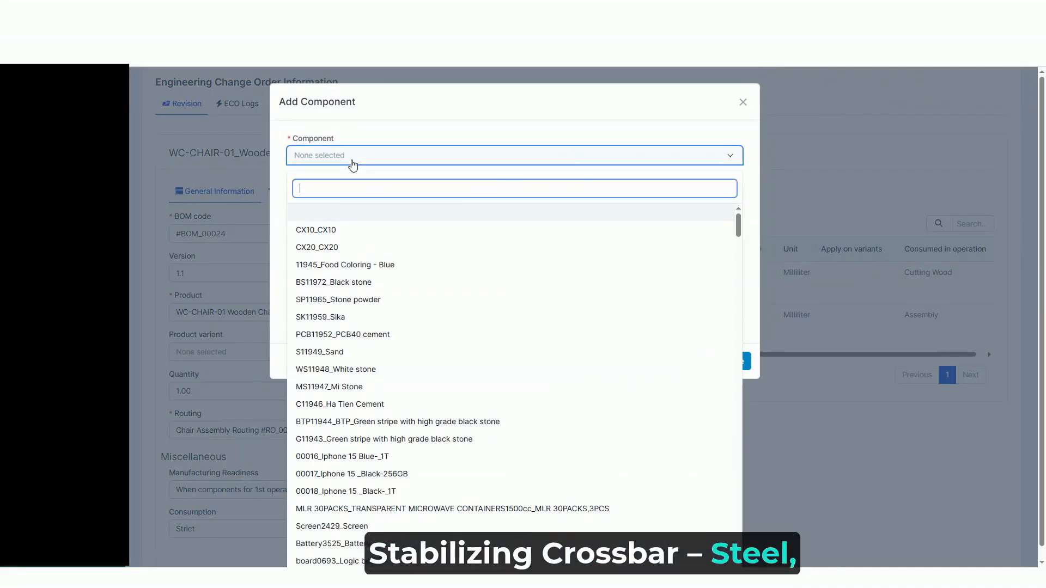
text(sta)
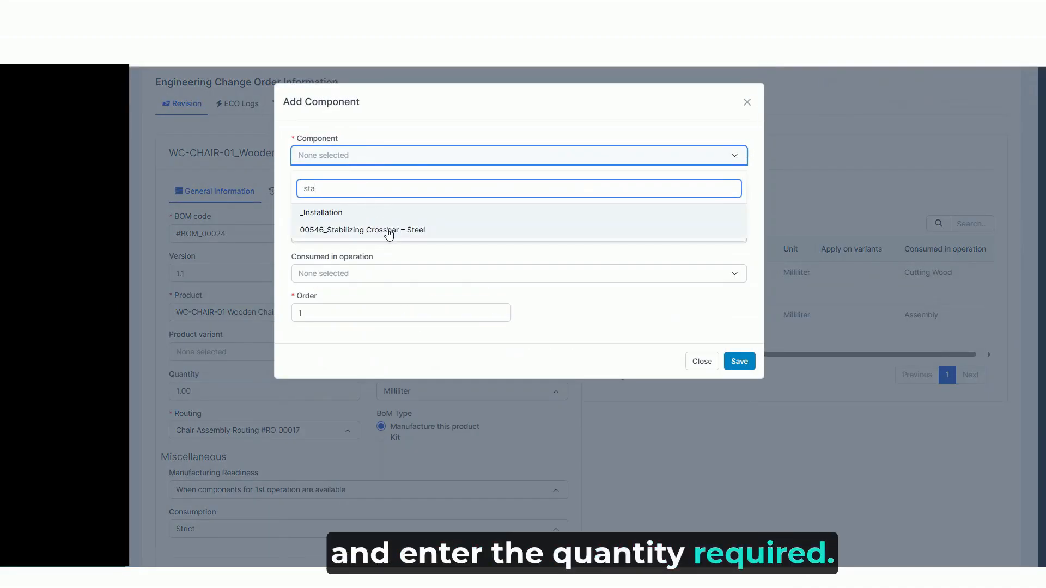
click(362, 229)
click(401, 316)
key(BackSpace)
text(3)
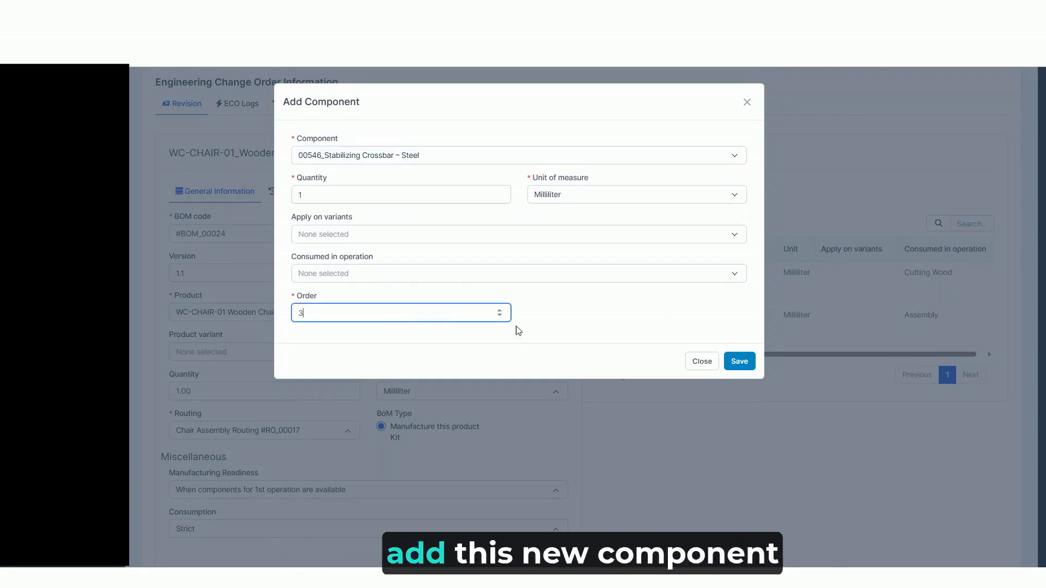
click(745, 363)
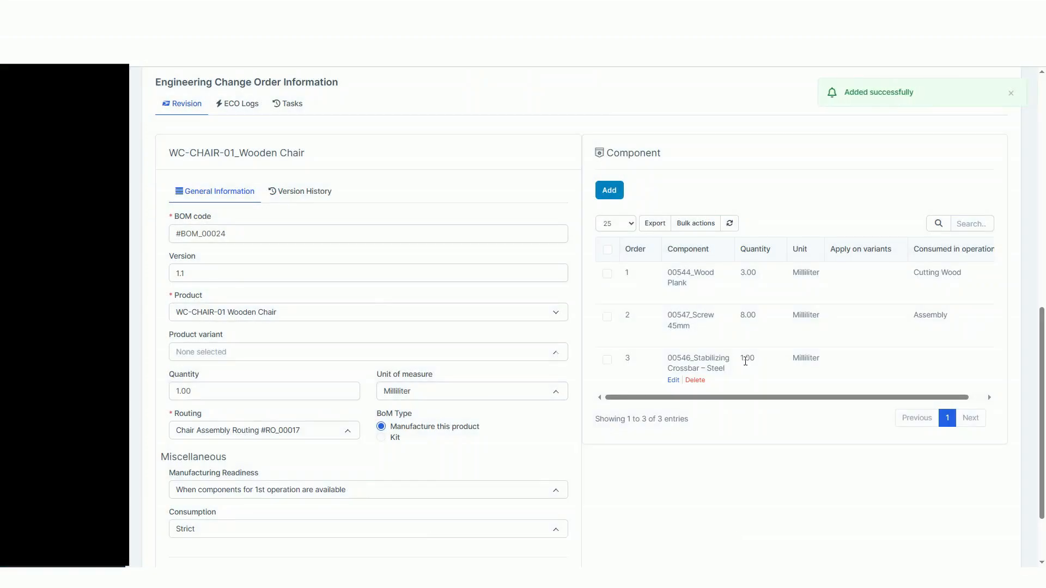
Open the stage view of ECO-BOM-WCH-001 at its Draft stage
scroll(603, 444, down, 1)
scroll(718, 446, up, 5)
scroll(717, 446, up, 6)
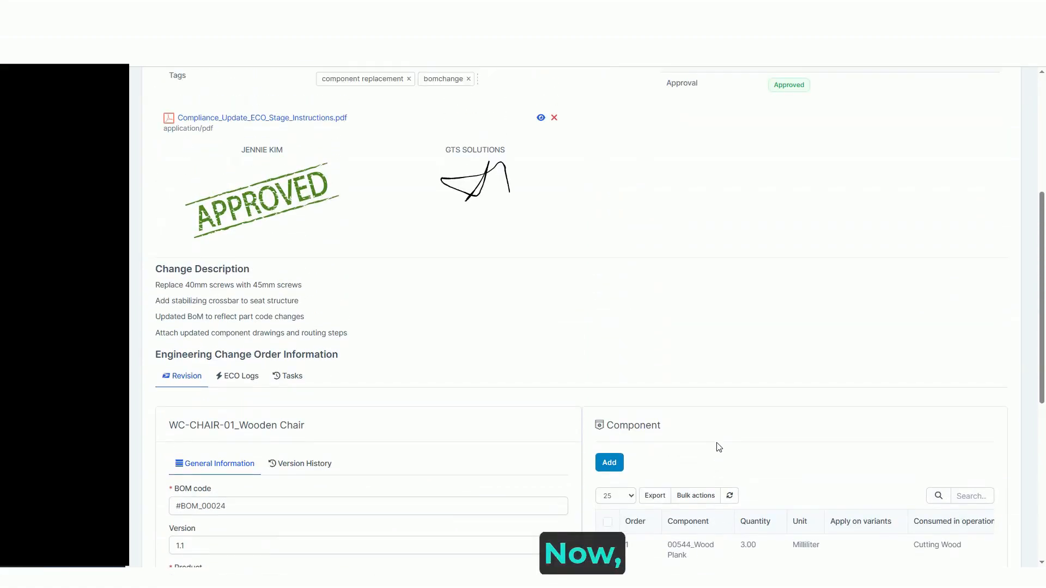
click(435, 148)
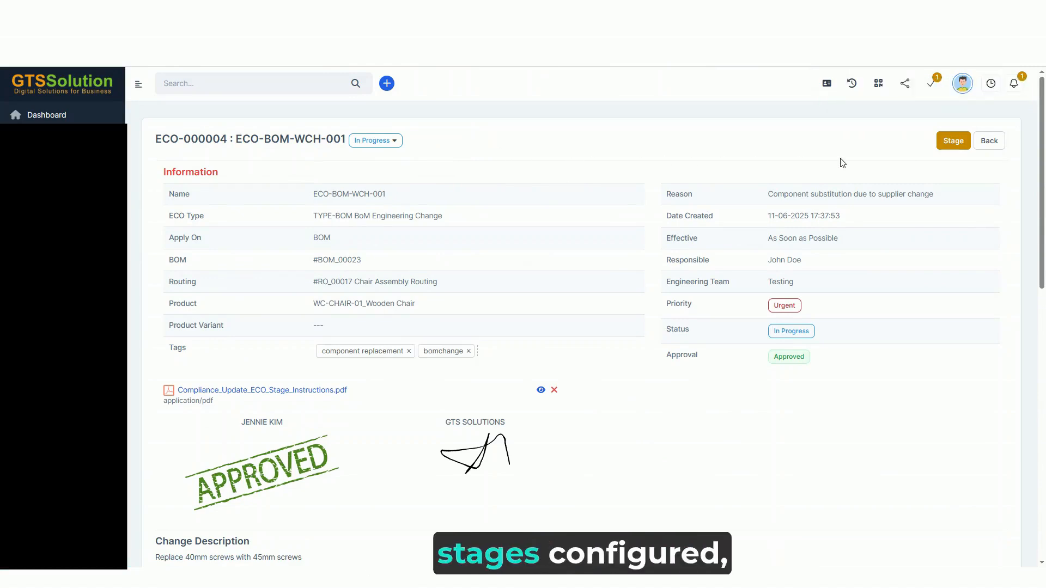
click(954, 141)
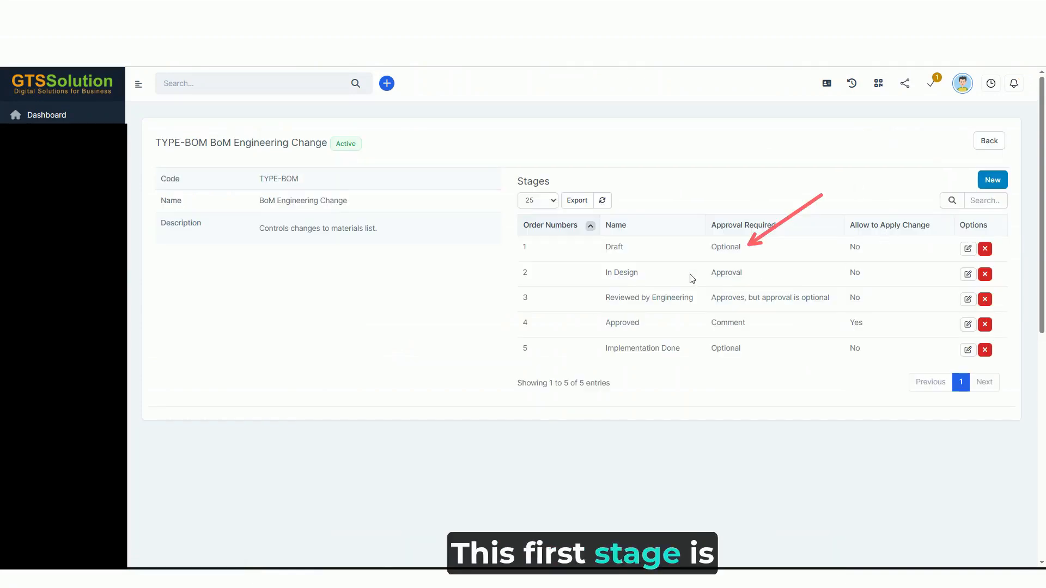
double_click(726, 248)
click(703, 248)
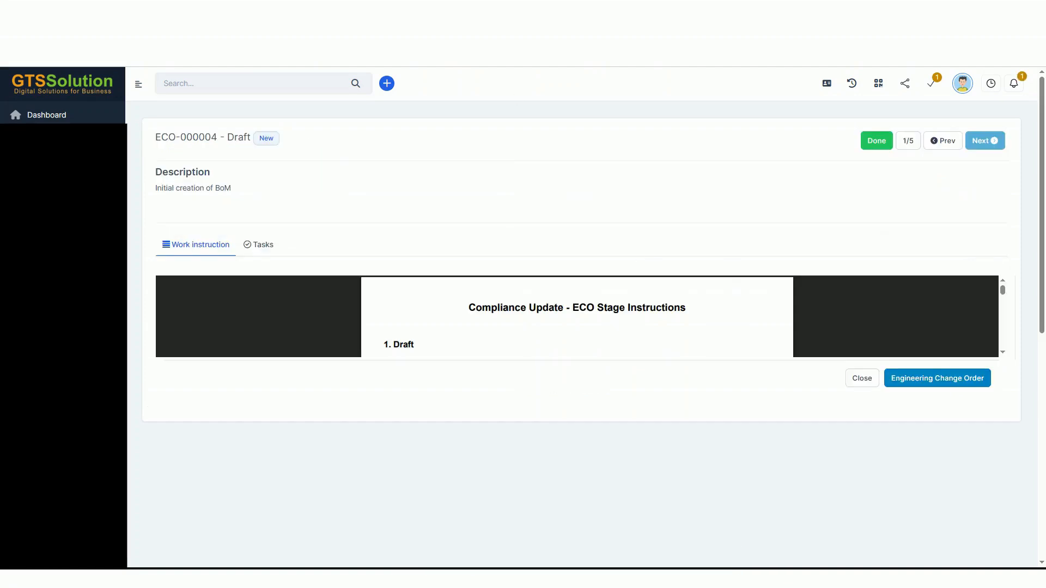
Mark the ECO's Draft stage as done, confirm the action and advance to the In Design stage
click(876, 142)
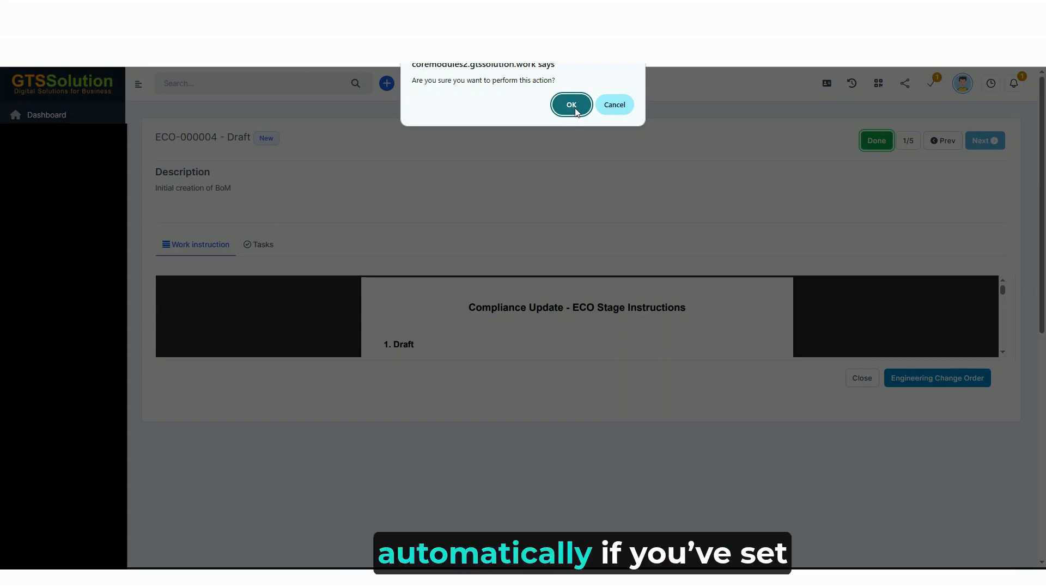
click(573, 107)
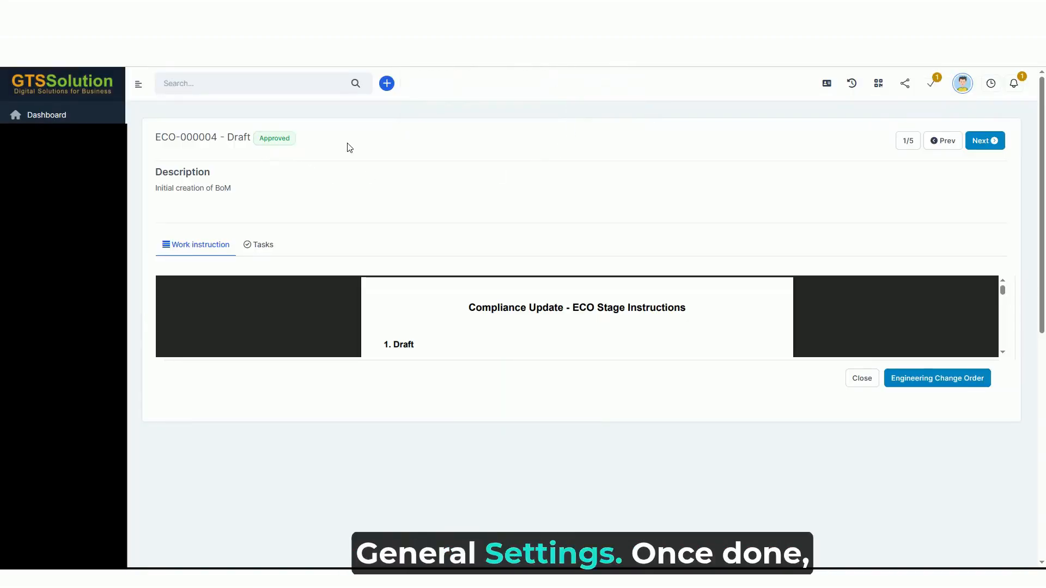
click(981, 141)
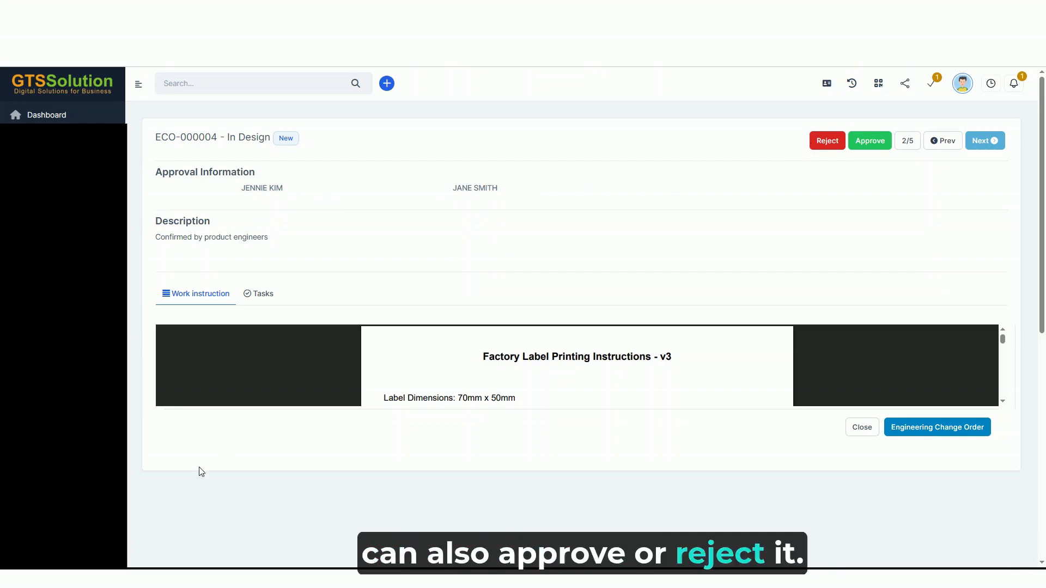
In the first approver's account, open the ECO stage approval request from the notifications and approve the In Design stage without a reason
mouse_move(181, 579)
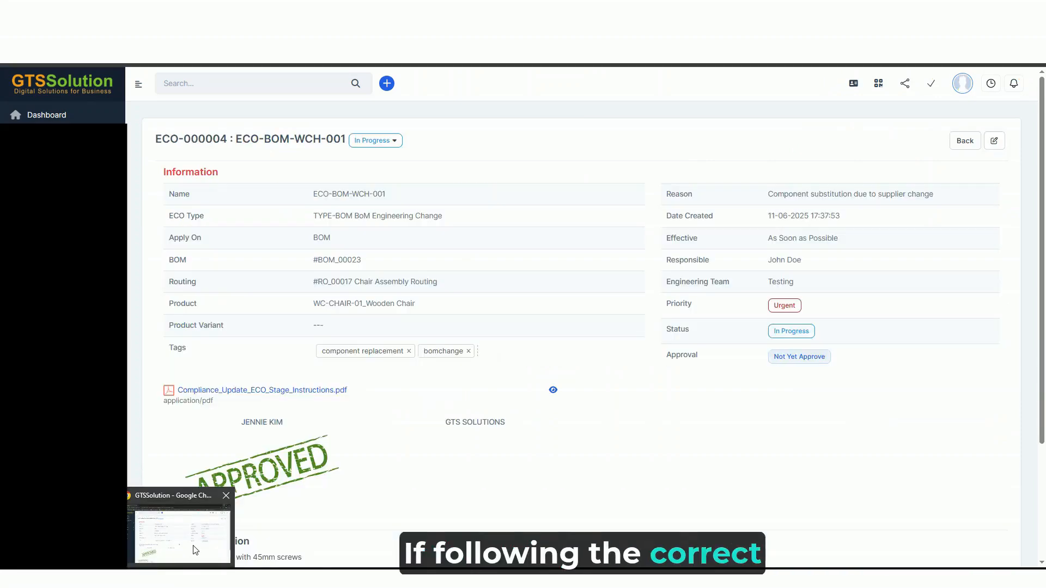
click(194, 549)
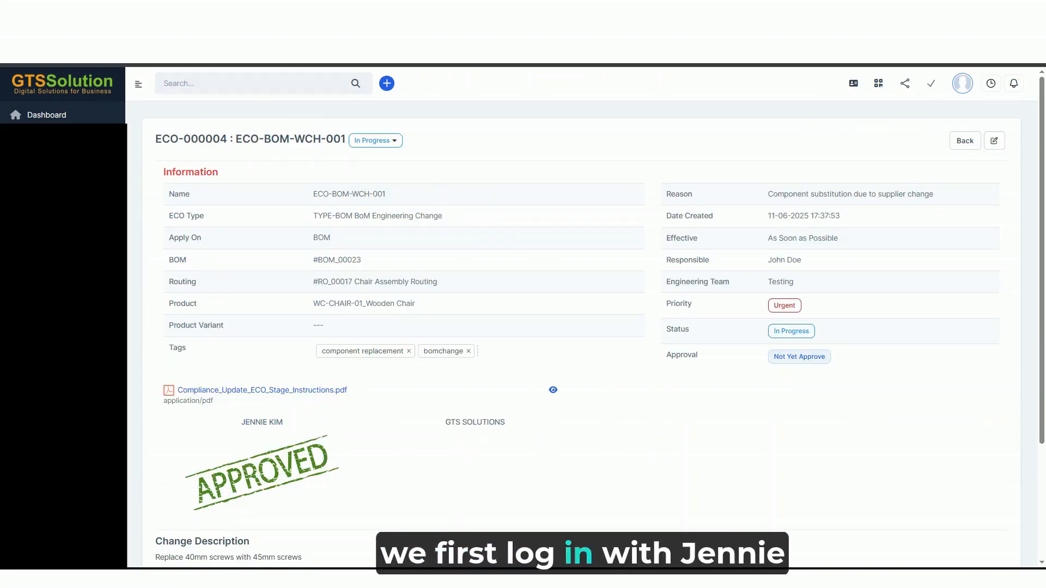
click(1015, 85)
click(871, 146)
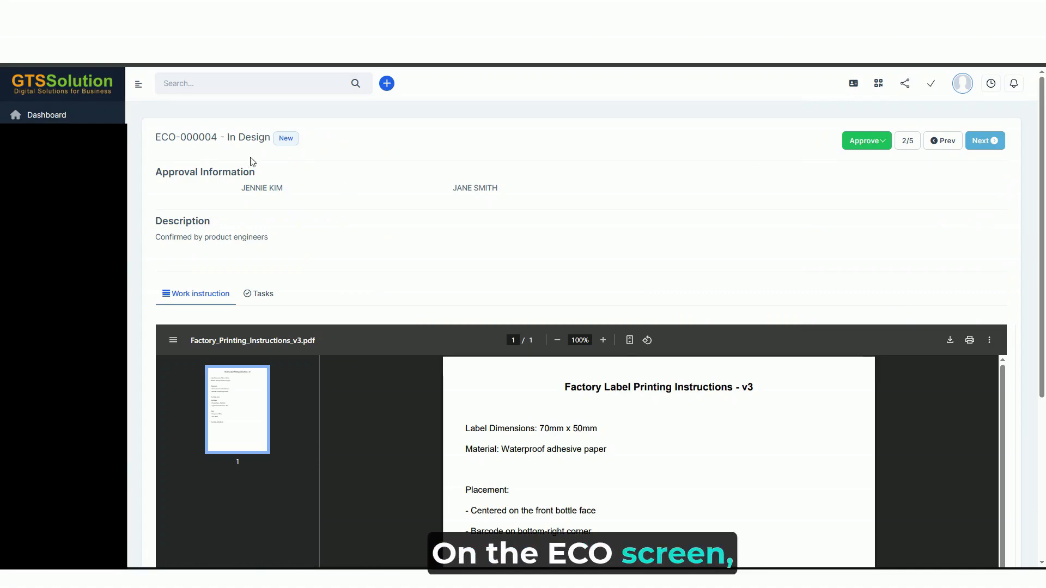
click(874, 146)
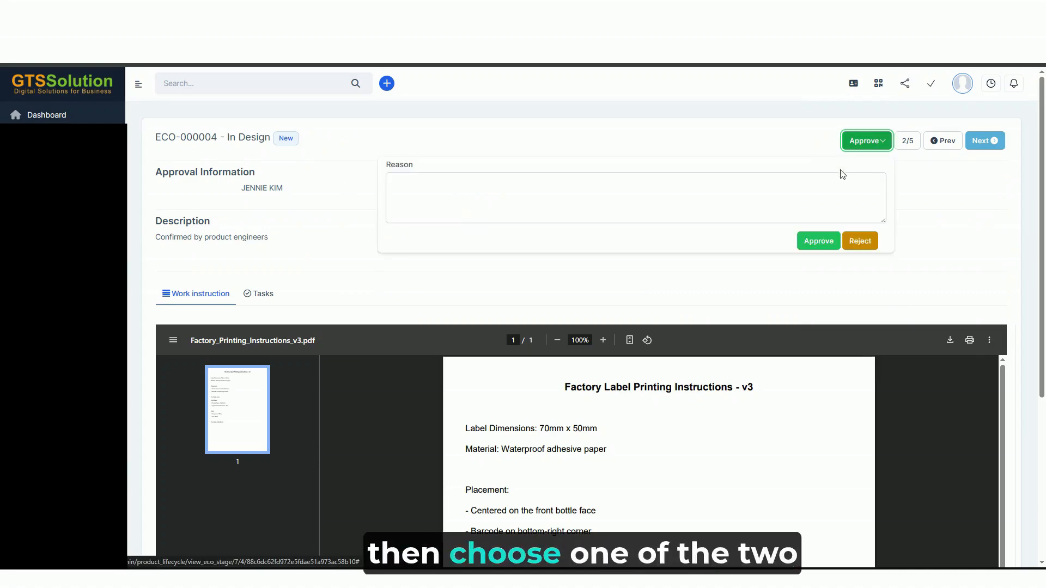
click(824, 245)
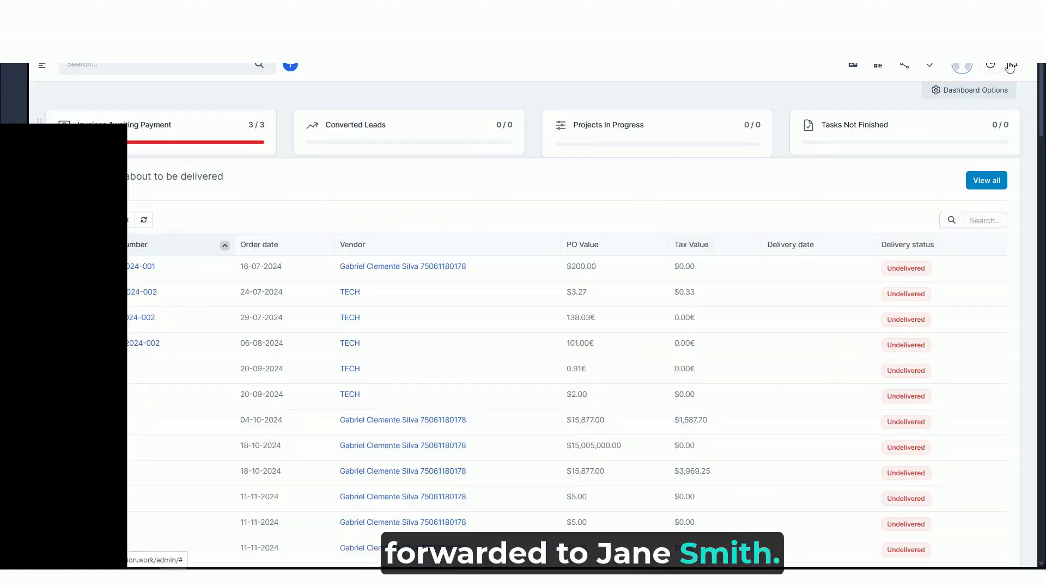
In the second approver's account, open the ECO stage approval request from the notifications and sign the In Design stage with a drawn signature
click(1011, 66)
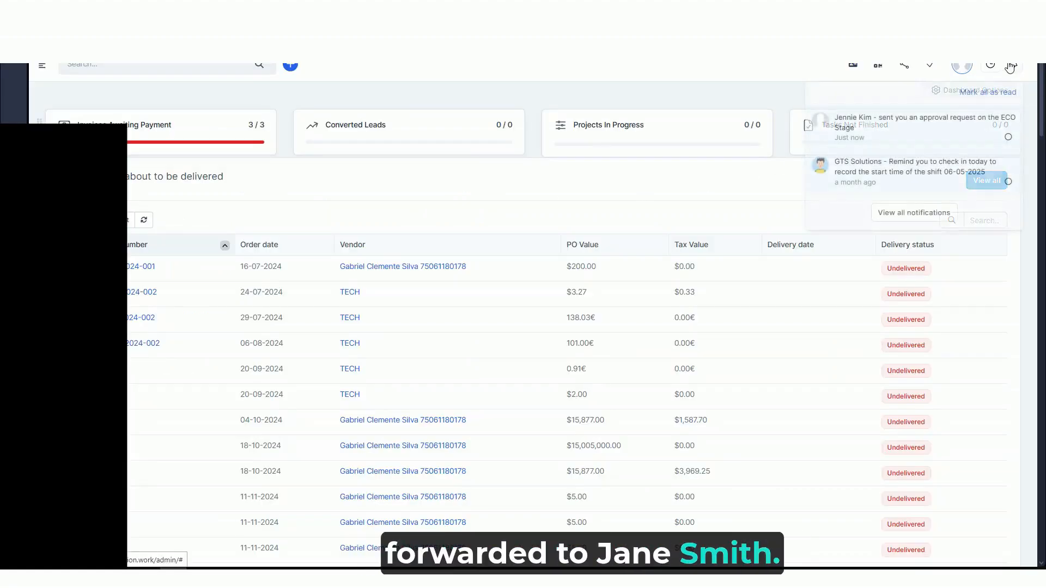
click(902, 129)
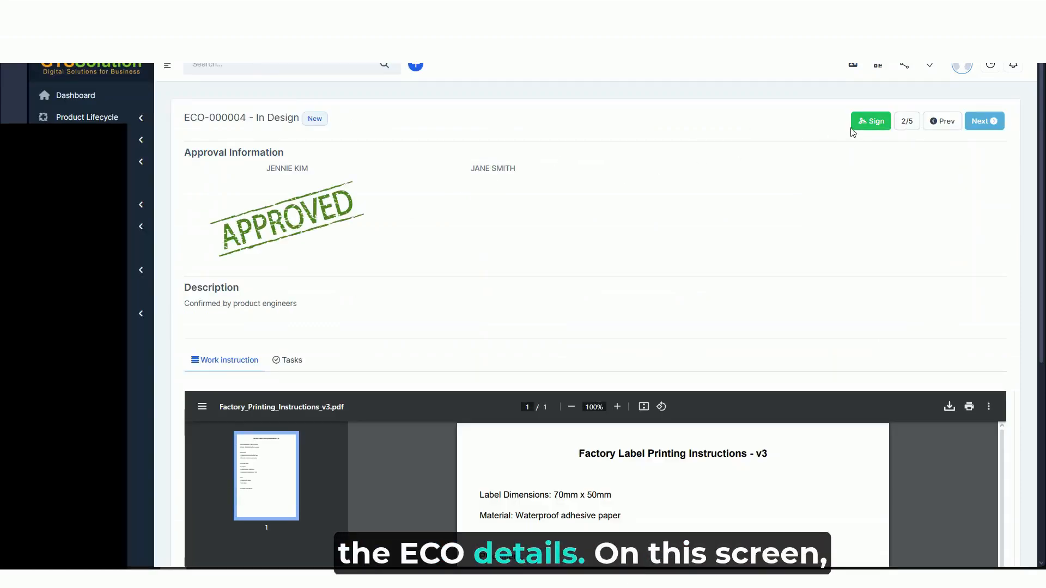
click(869, 122)
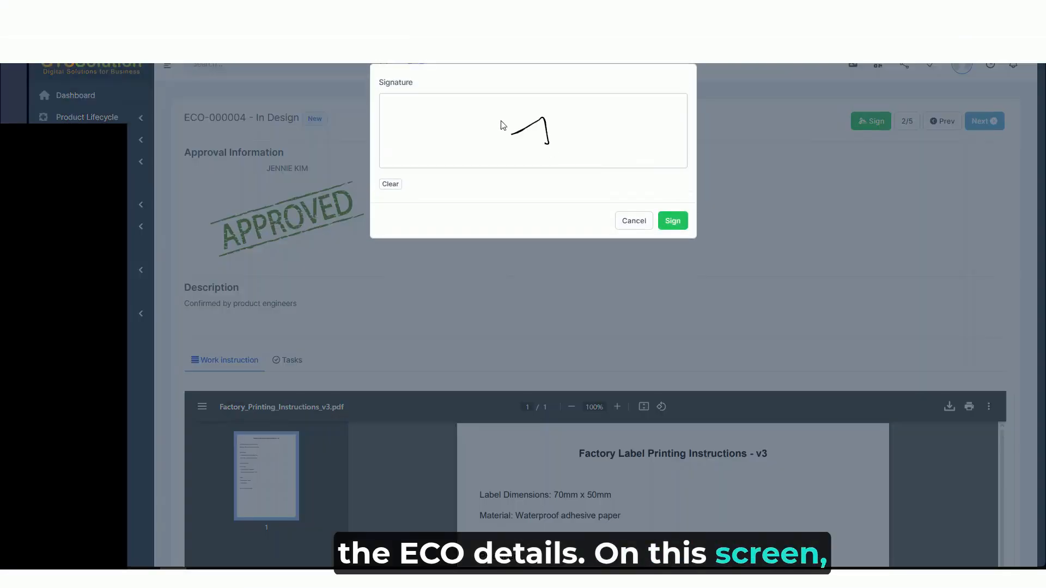
drag(541, 143, 562, 120)
click(673, 223)
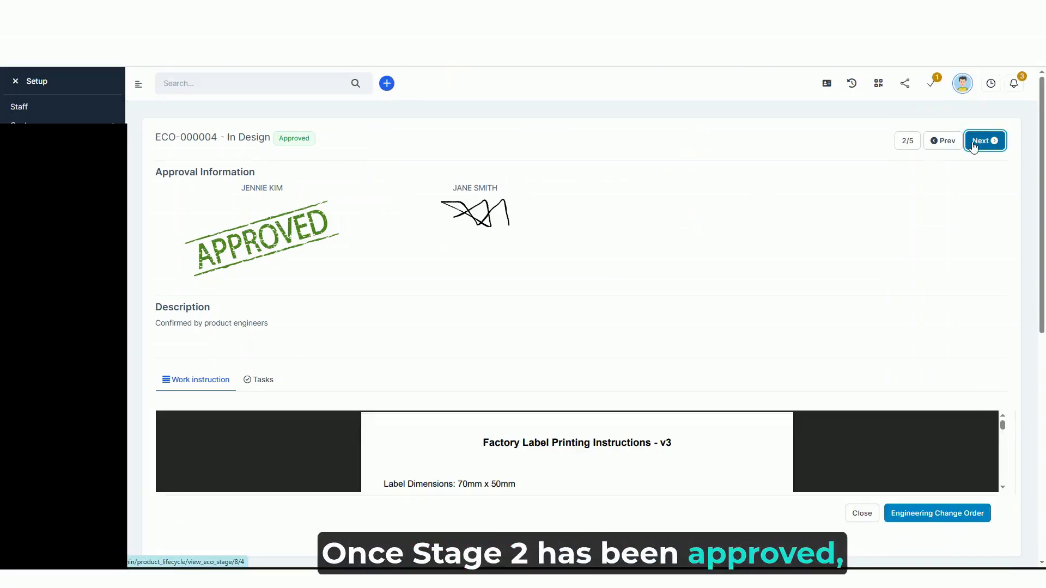
From the administrator's account, advance to the Reviewed by Engineering stage, approve and confirm it, and continue to stage 4
click(979, 141)
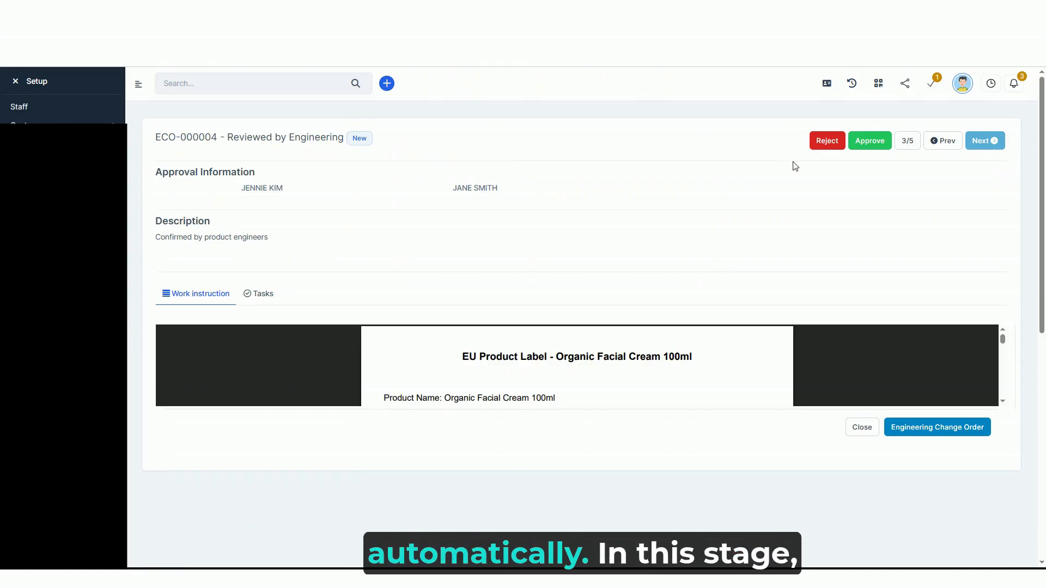
click(869, 145)
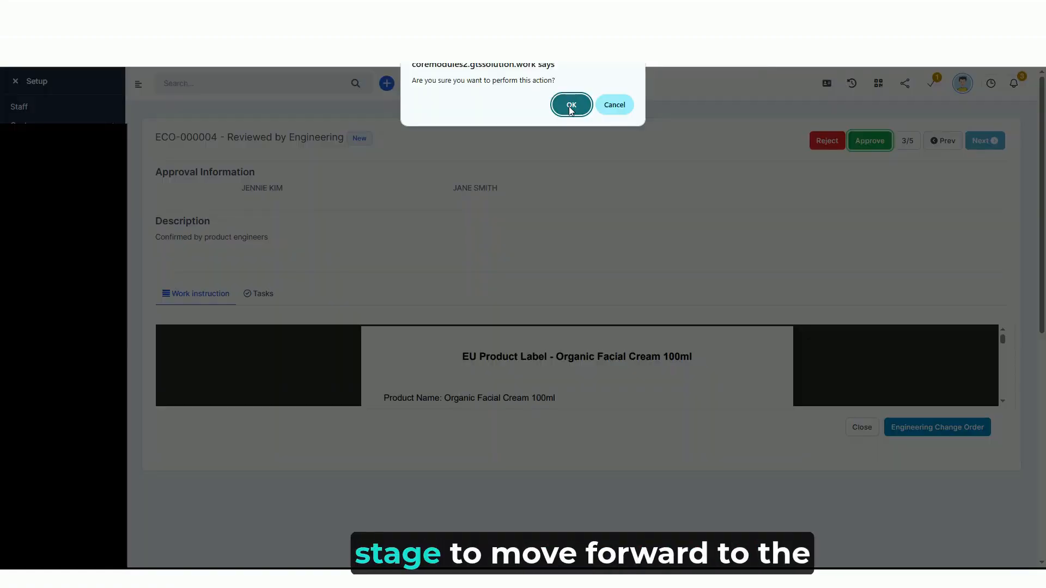
click(571, 106)
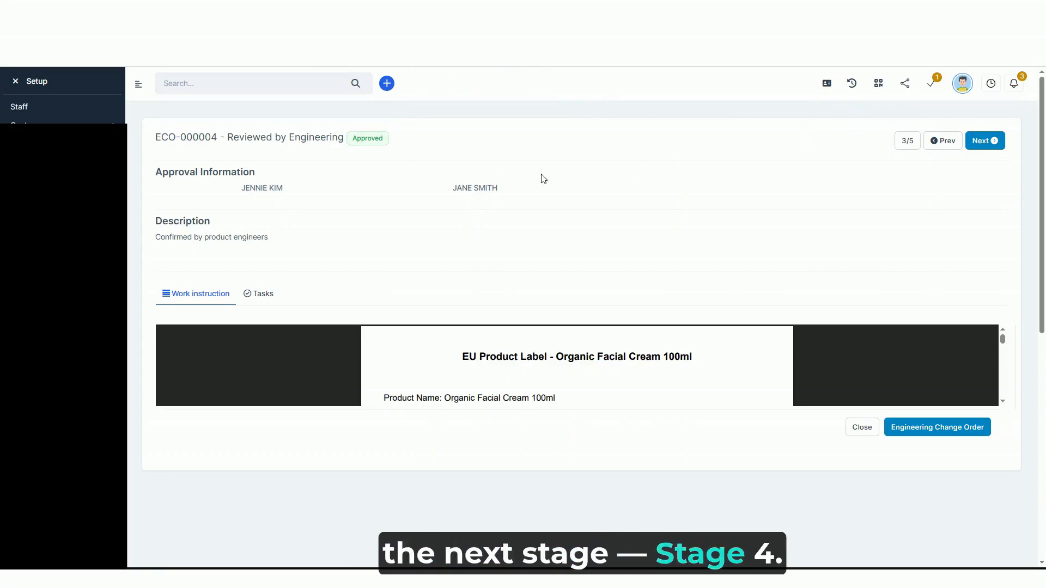
click(980, 141)
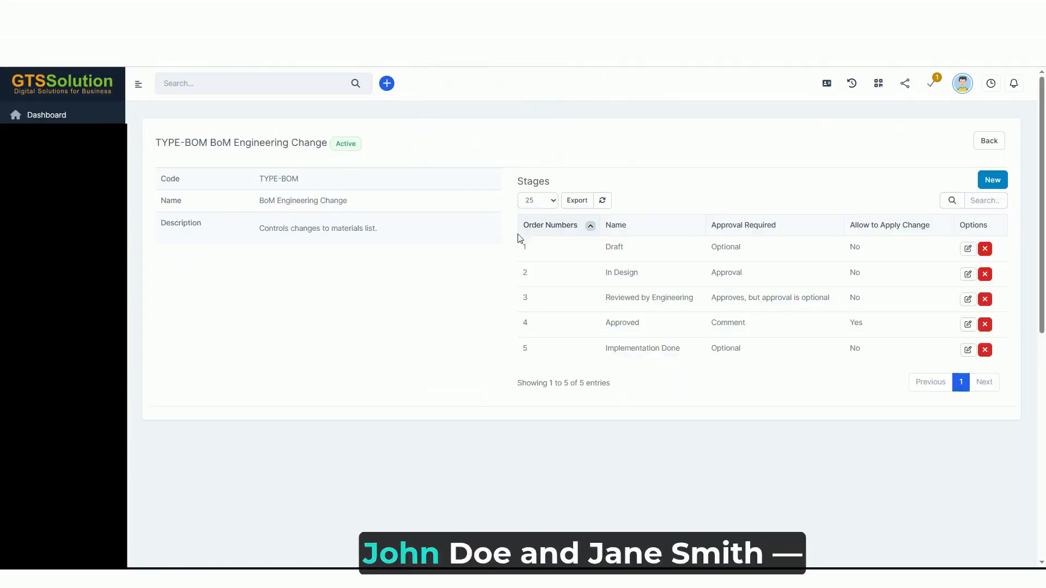
drag(711, 327, 757, 329)
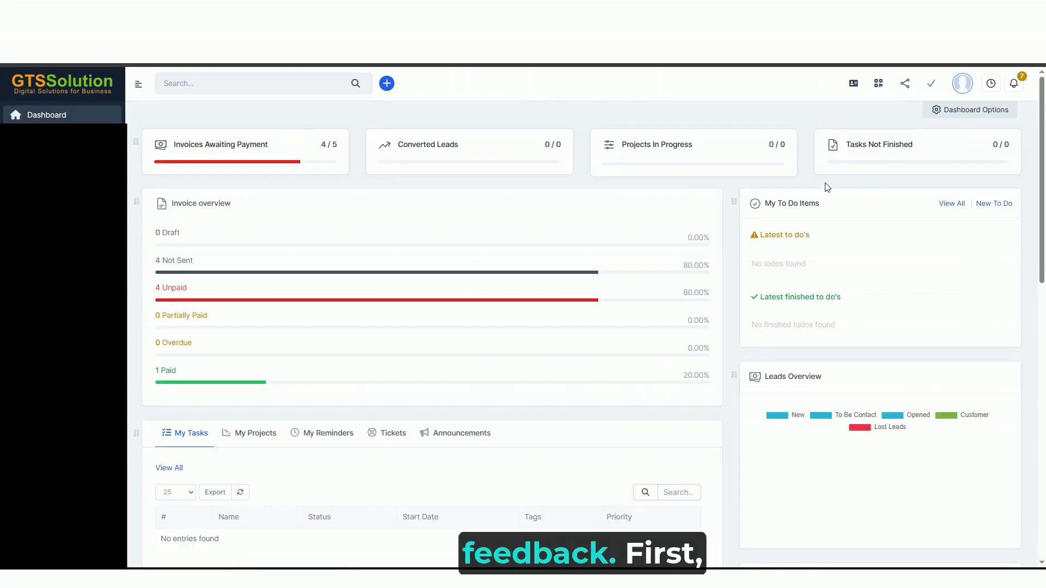
In the first stage 4 reviewer's account, open the newest ECO stage approval request and save the comment PASS
click(1014, 83)
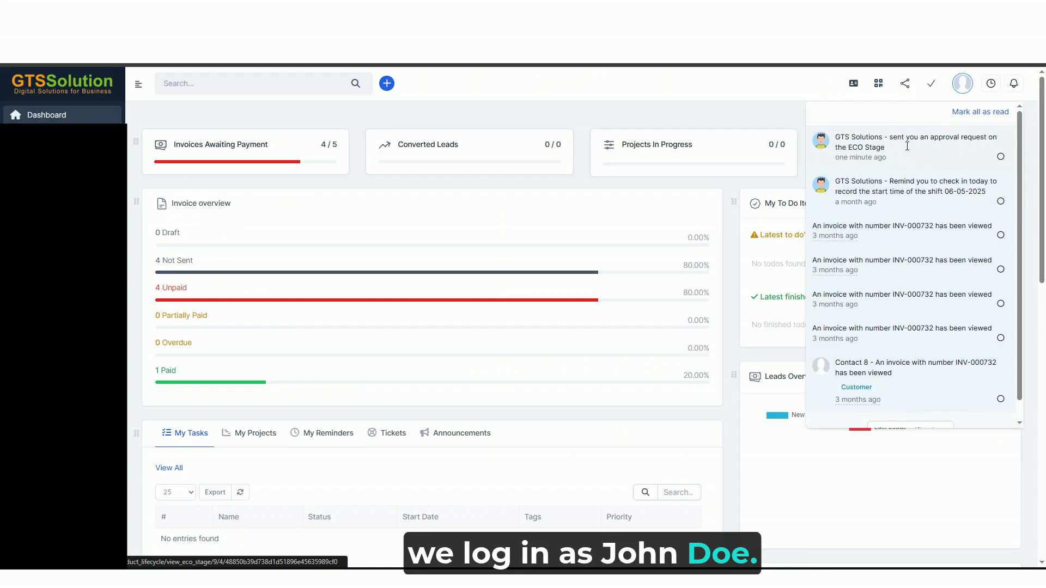
click(907, 151)
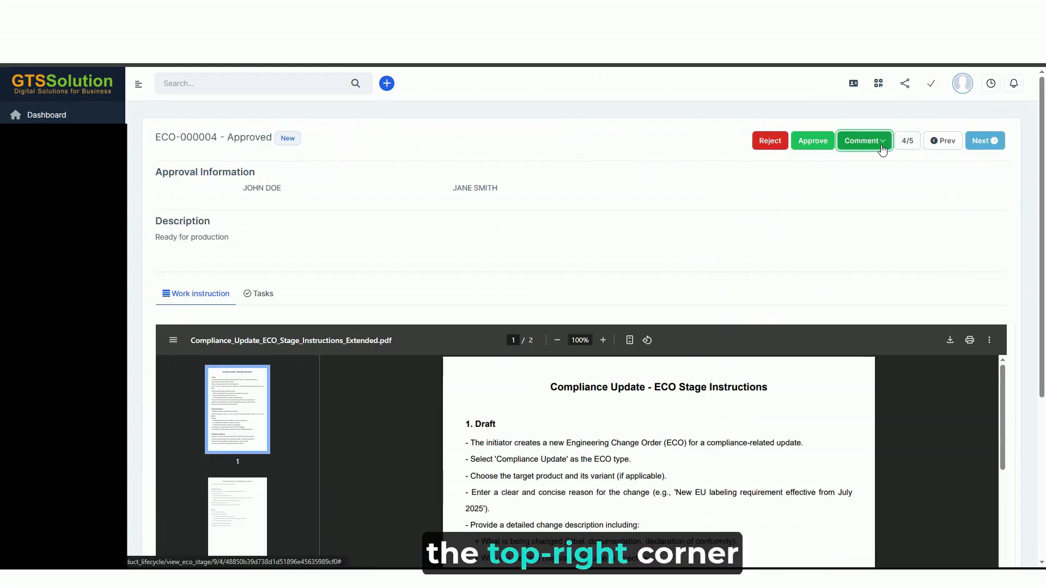
click(883, 150)
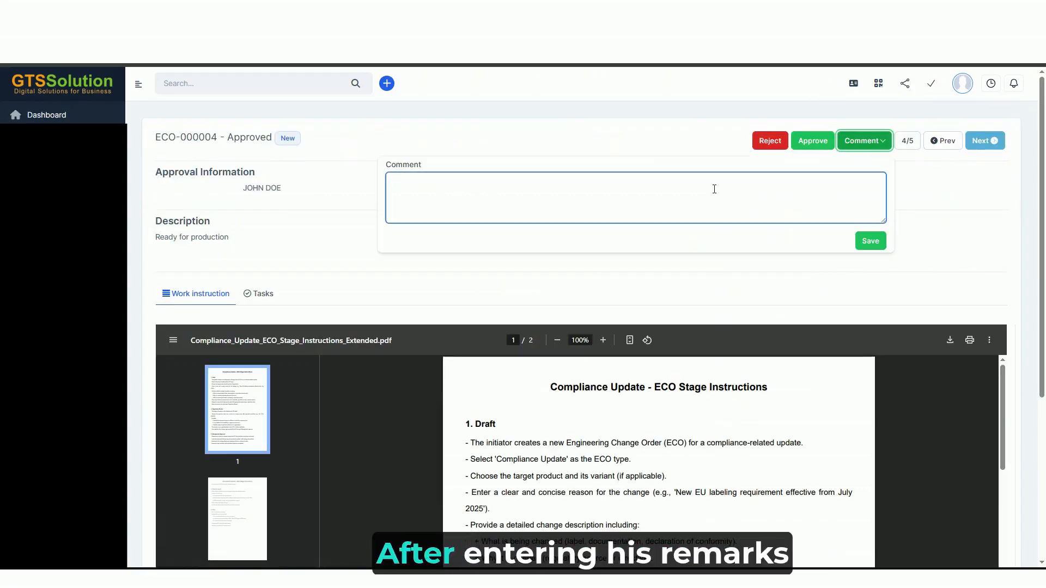
text(PASS)
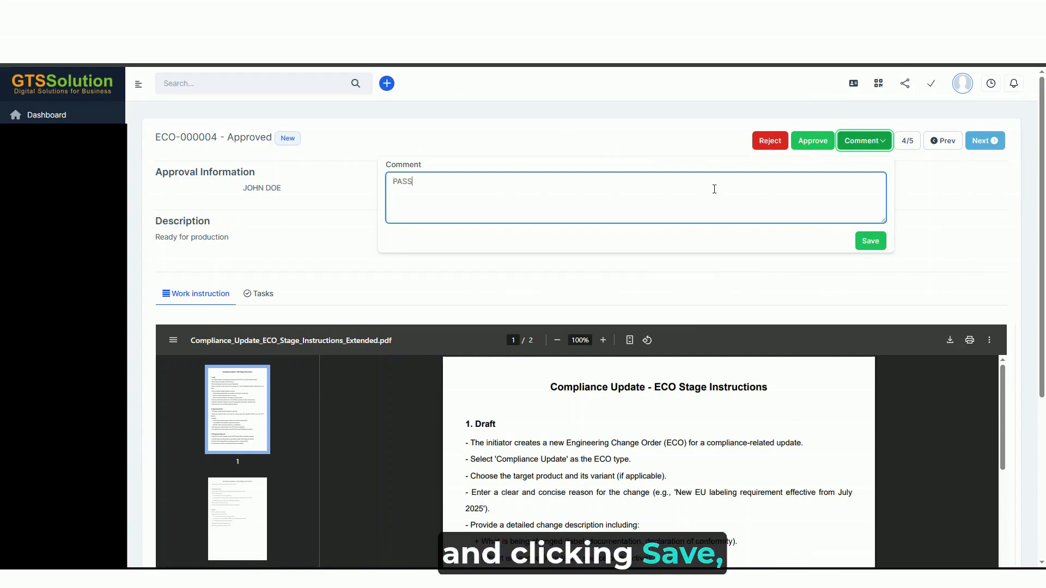
click(870, 240)
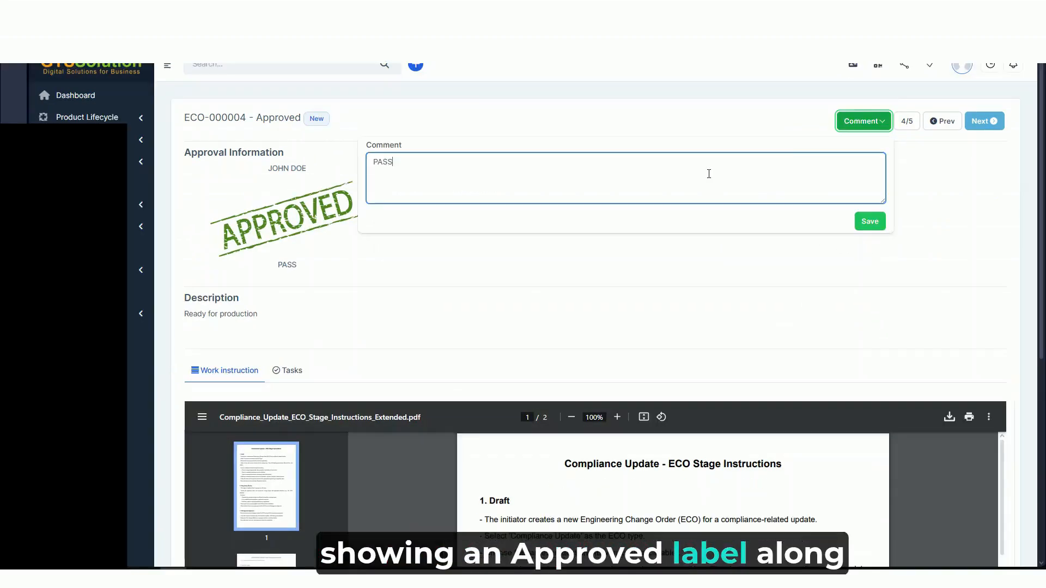
In the second stage 4 reviewer's account, save the comment PASS on the ECO's Approved stage
click(872, 221)
click(864, 121)
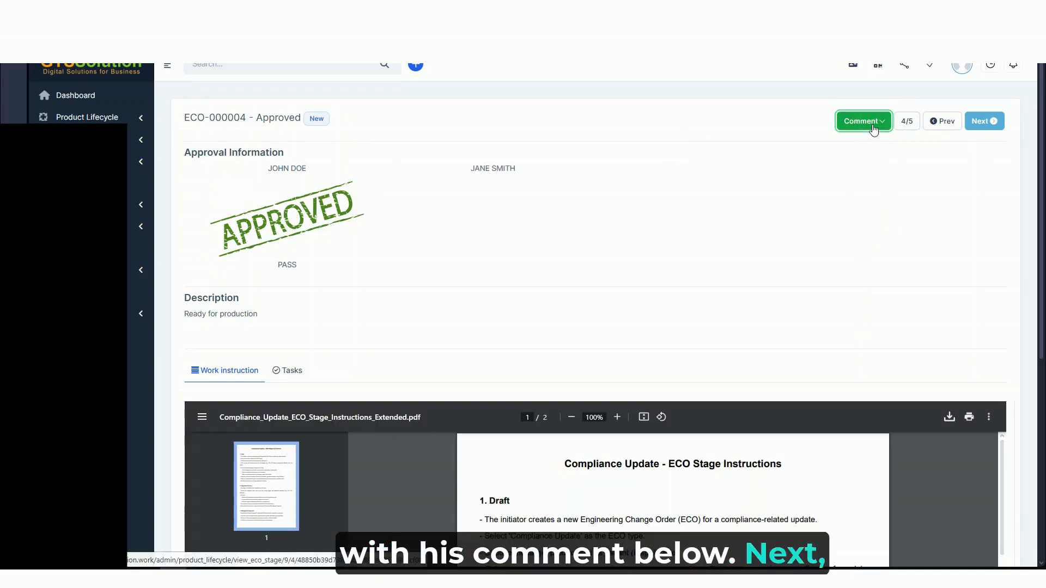
click(708, 172)
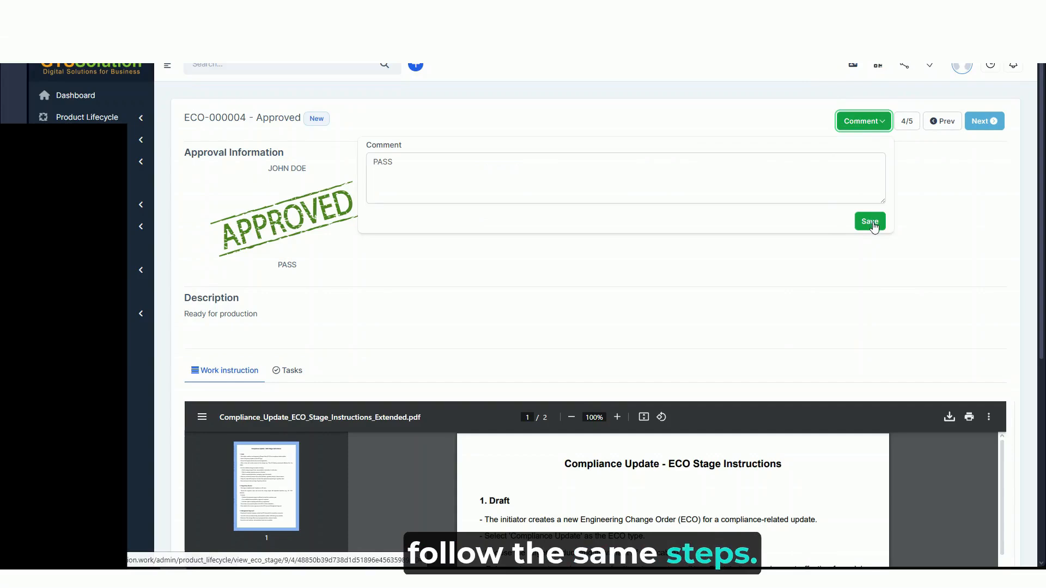
click(869, 220)
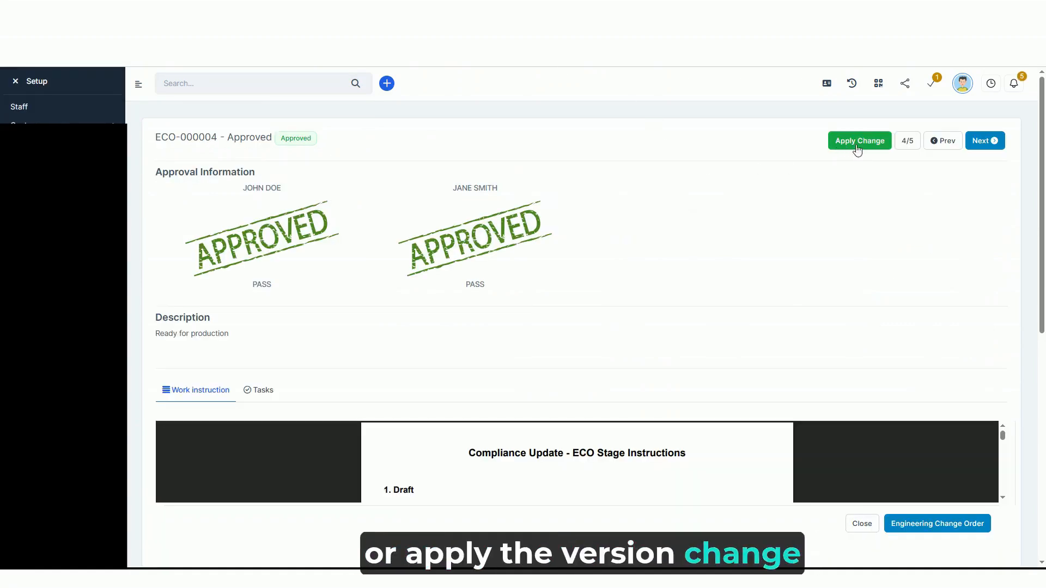
From the administrator's account, advance the ECO from the Approved stage to the Implementation Done stage
click(855, 152)
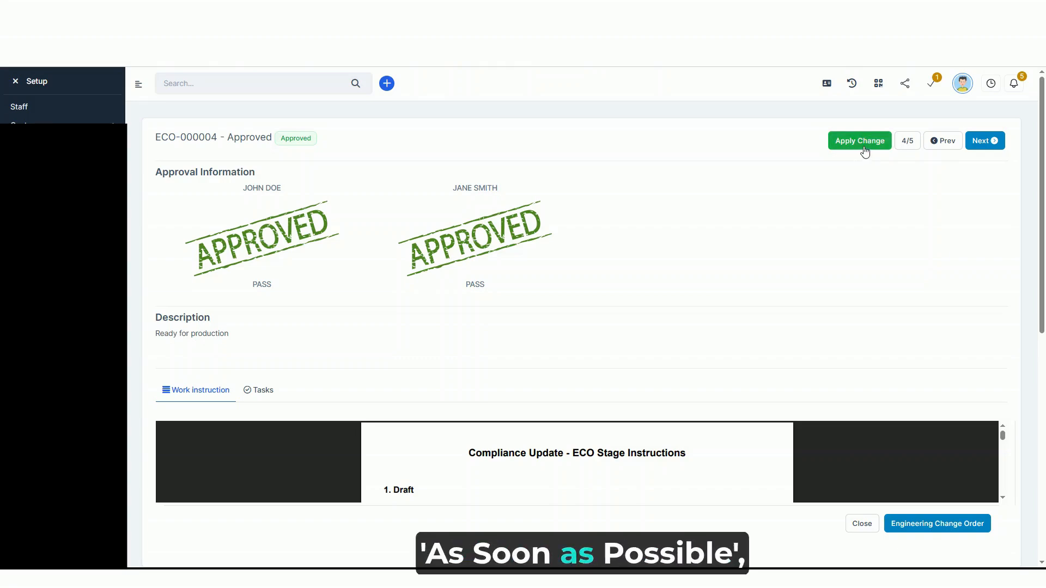
click(989, 143)
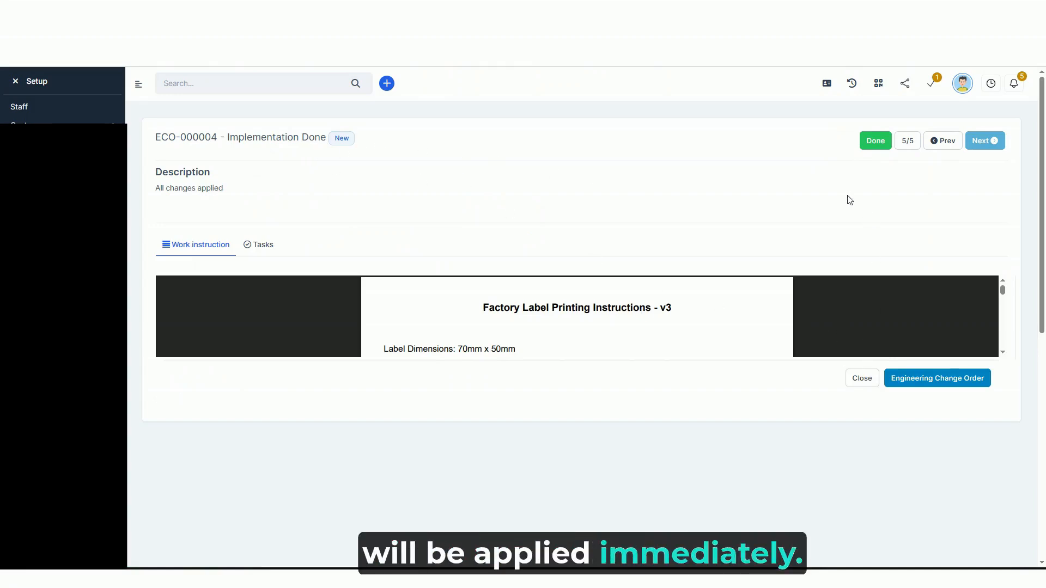
Return to the ECO's Approved stage, apply and confirm its change, and advance to the Implementation Done stage
click(949, 146)
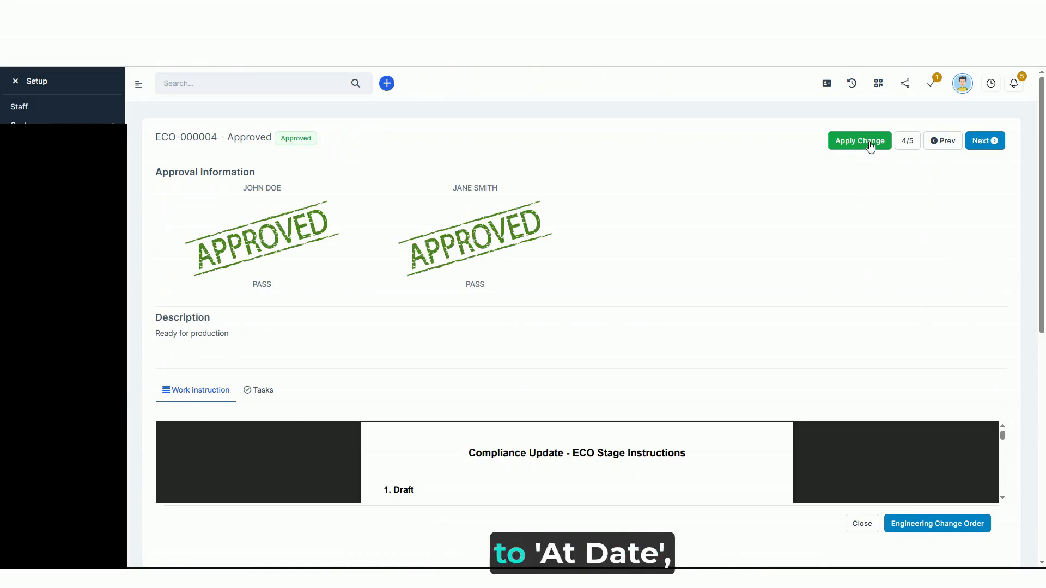
click(870, 145)
click(570, 98)
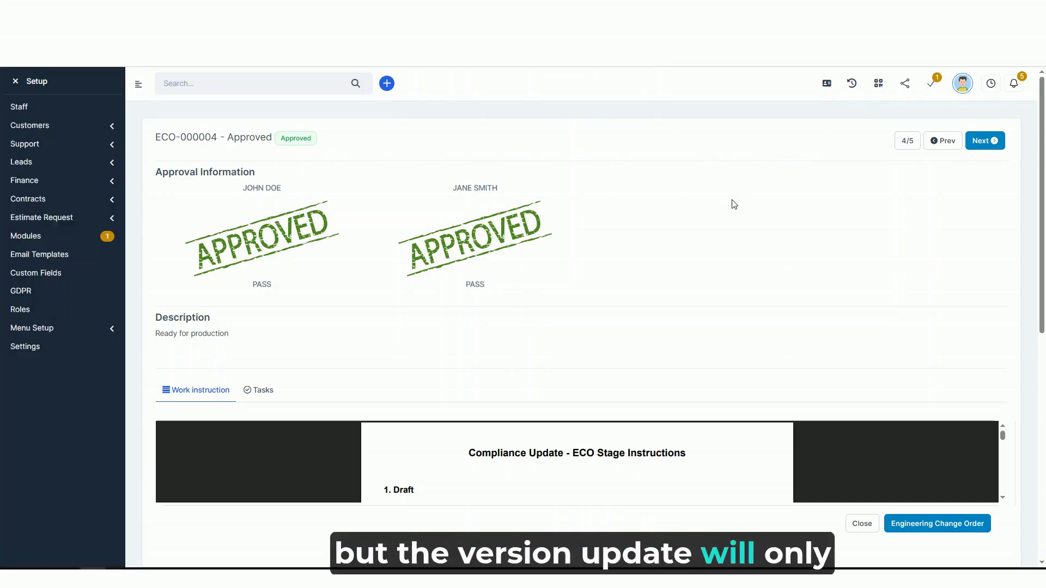
click(989, 142)
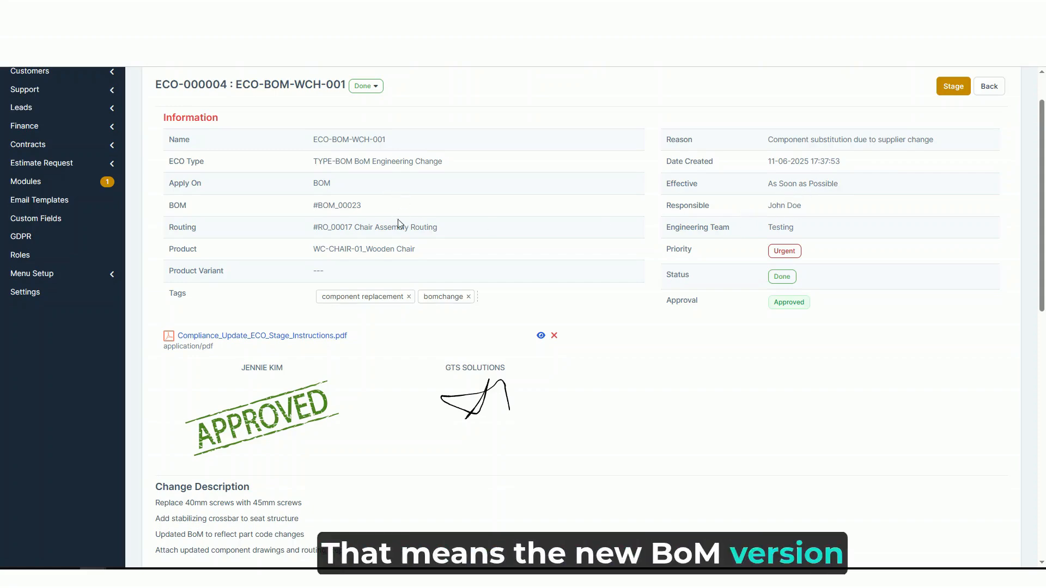
Review the Wooden Chair BOM's version history in the ECO's revision information, and open the Product Lifecycle bills of materials list
scroll(402, 250, down, 7)
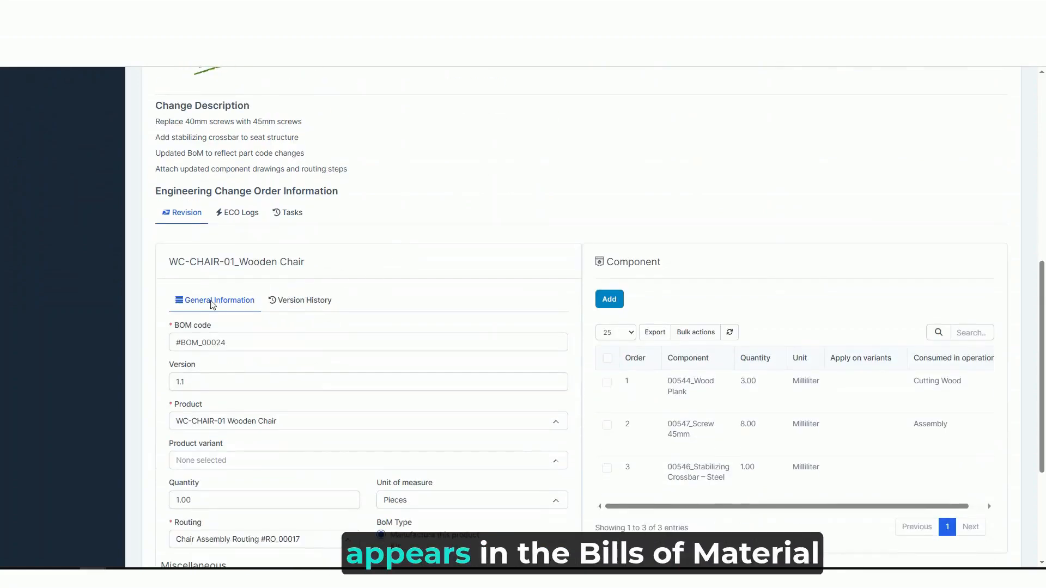
click(317, 306)
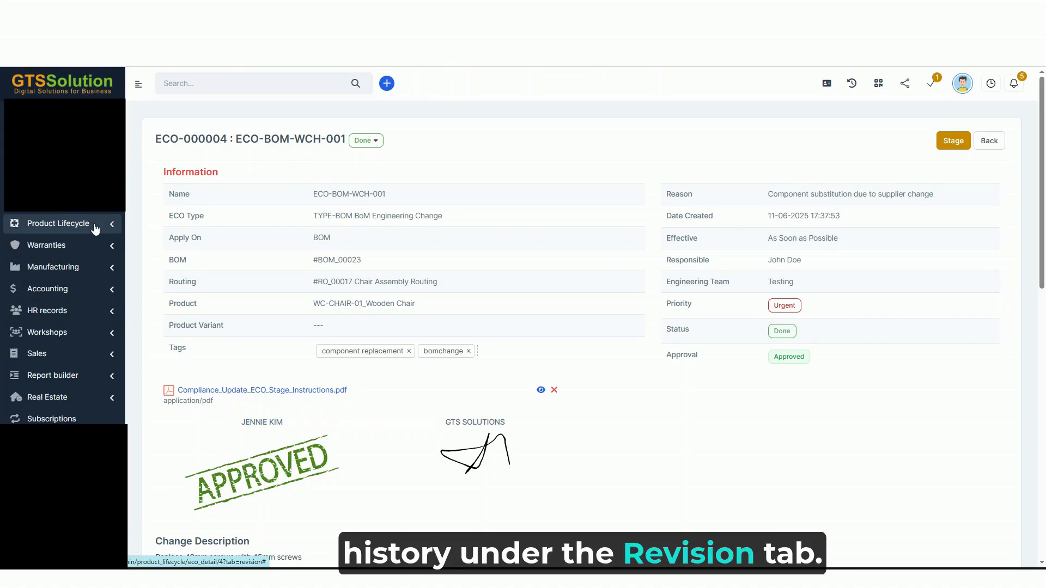
click(95, 226)
click(52, 355)
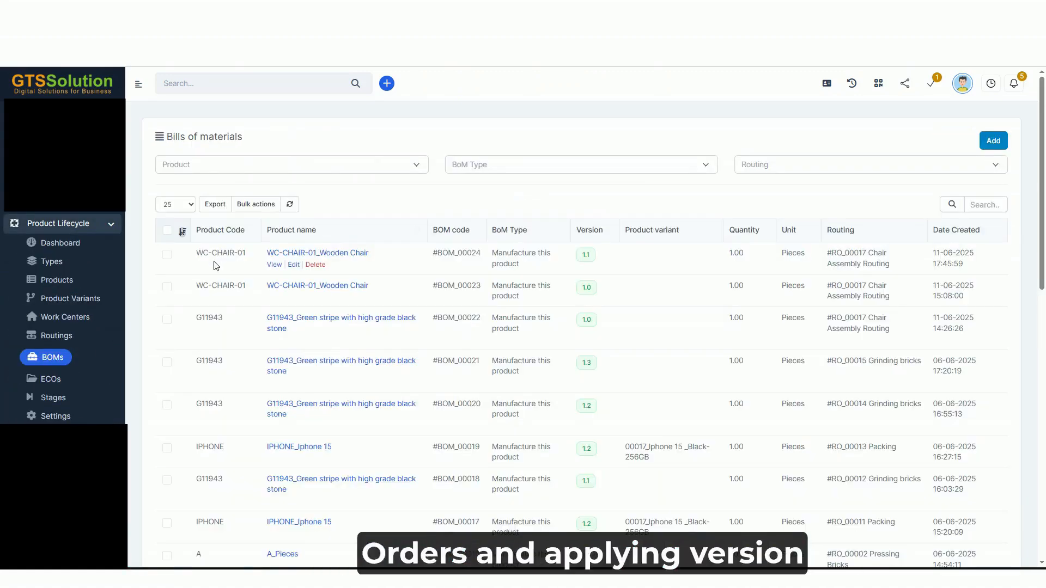